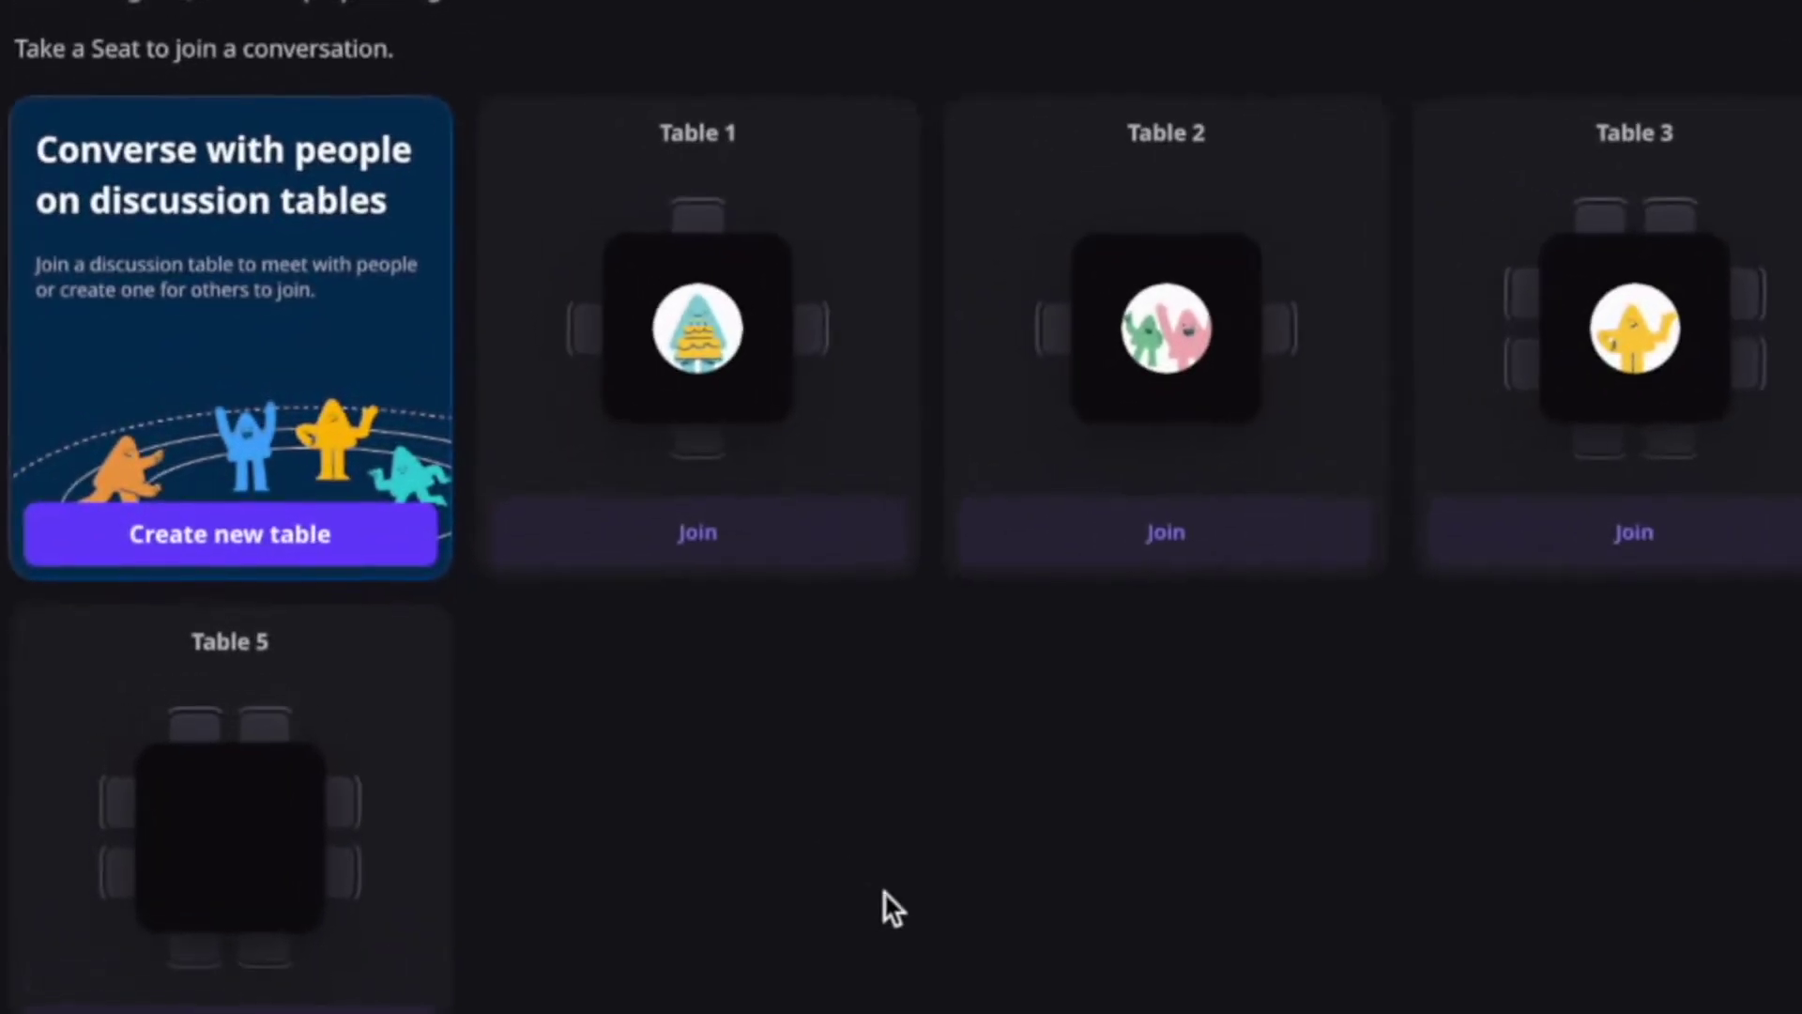
Join Table 1 and allow the site to use the microphone and camera.
click(635, 530)
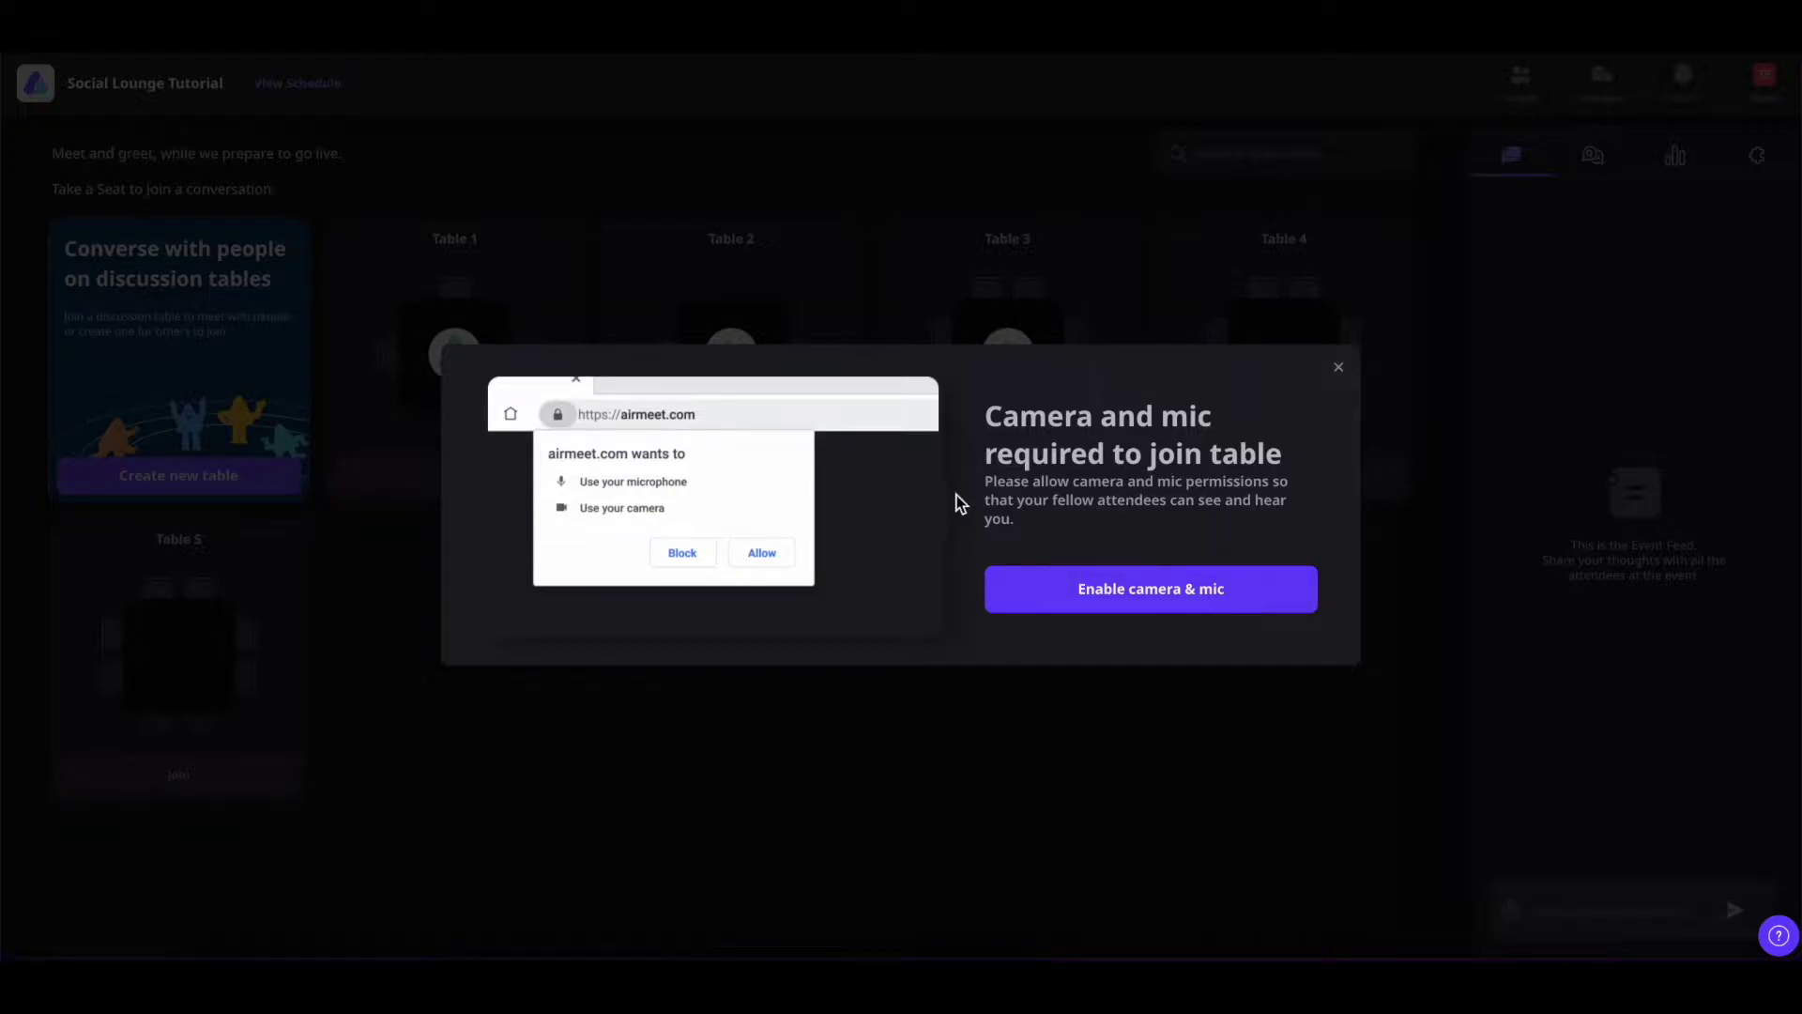
click(1113, 599)
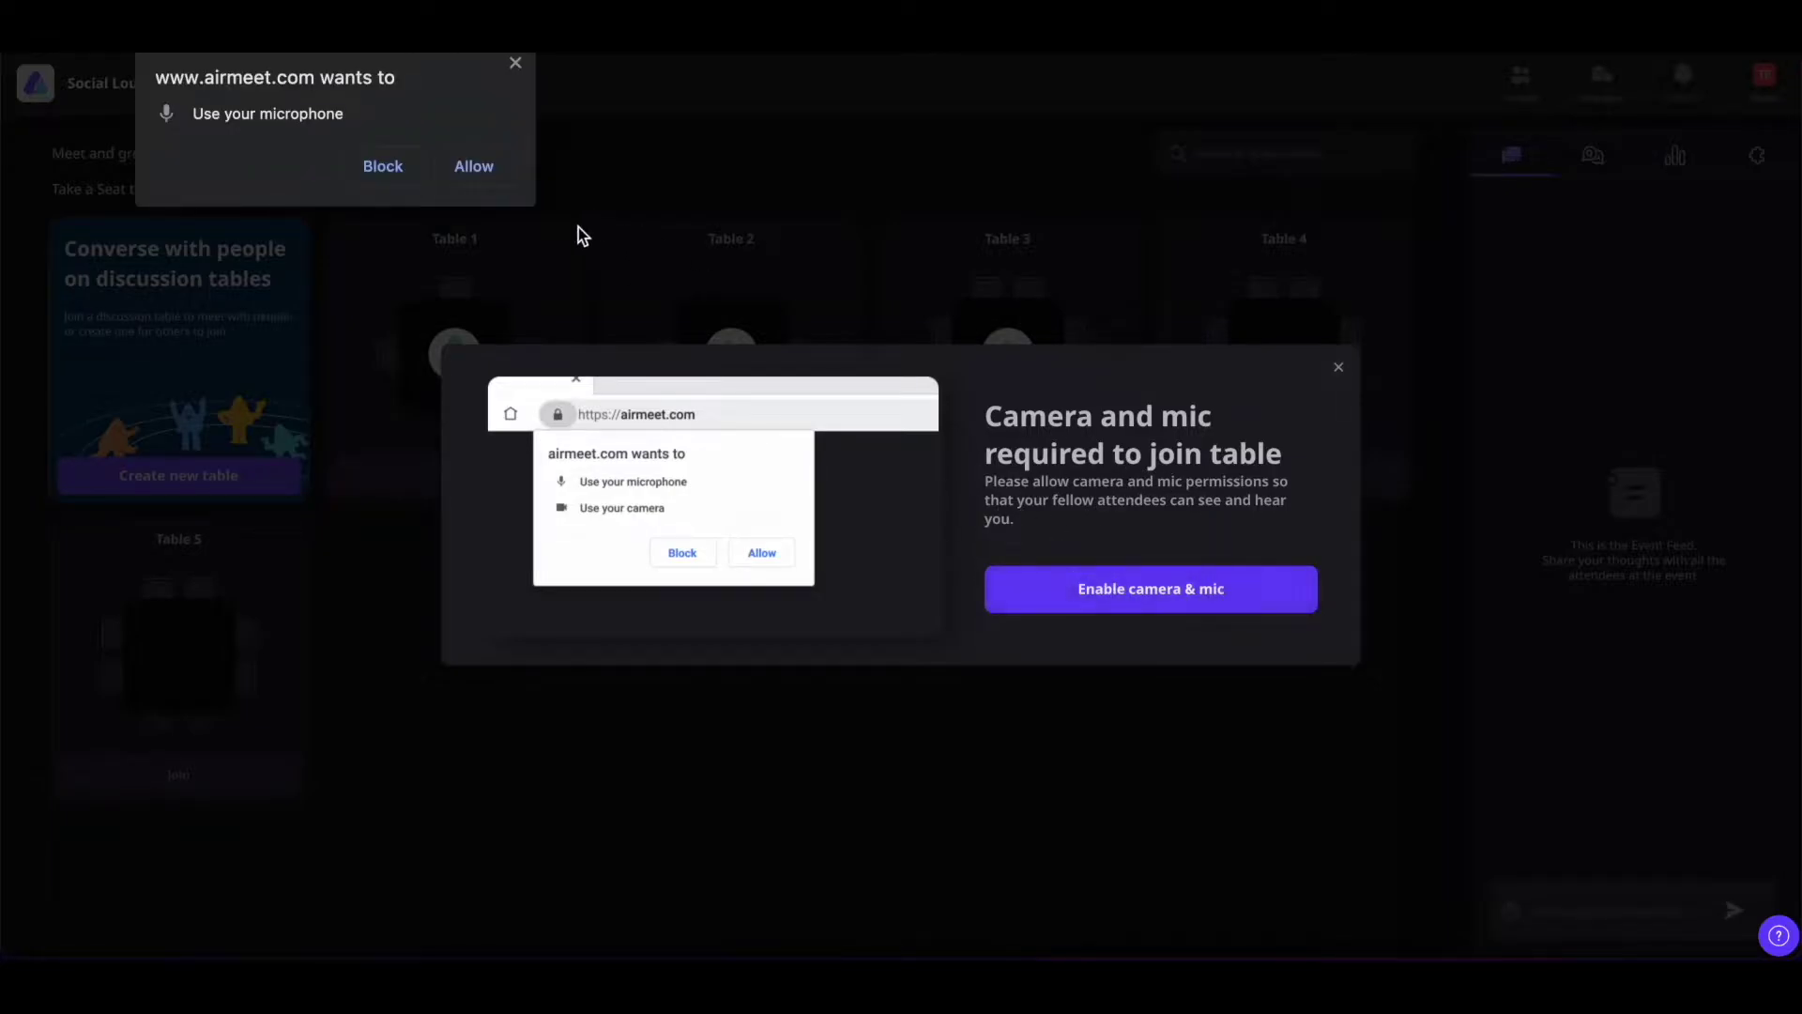
click(496, 166)
click(493, 166)
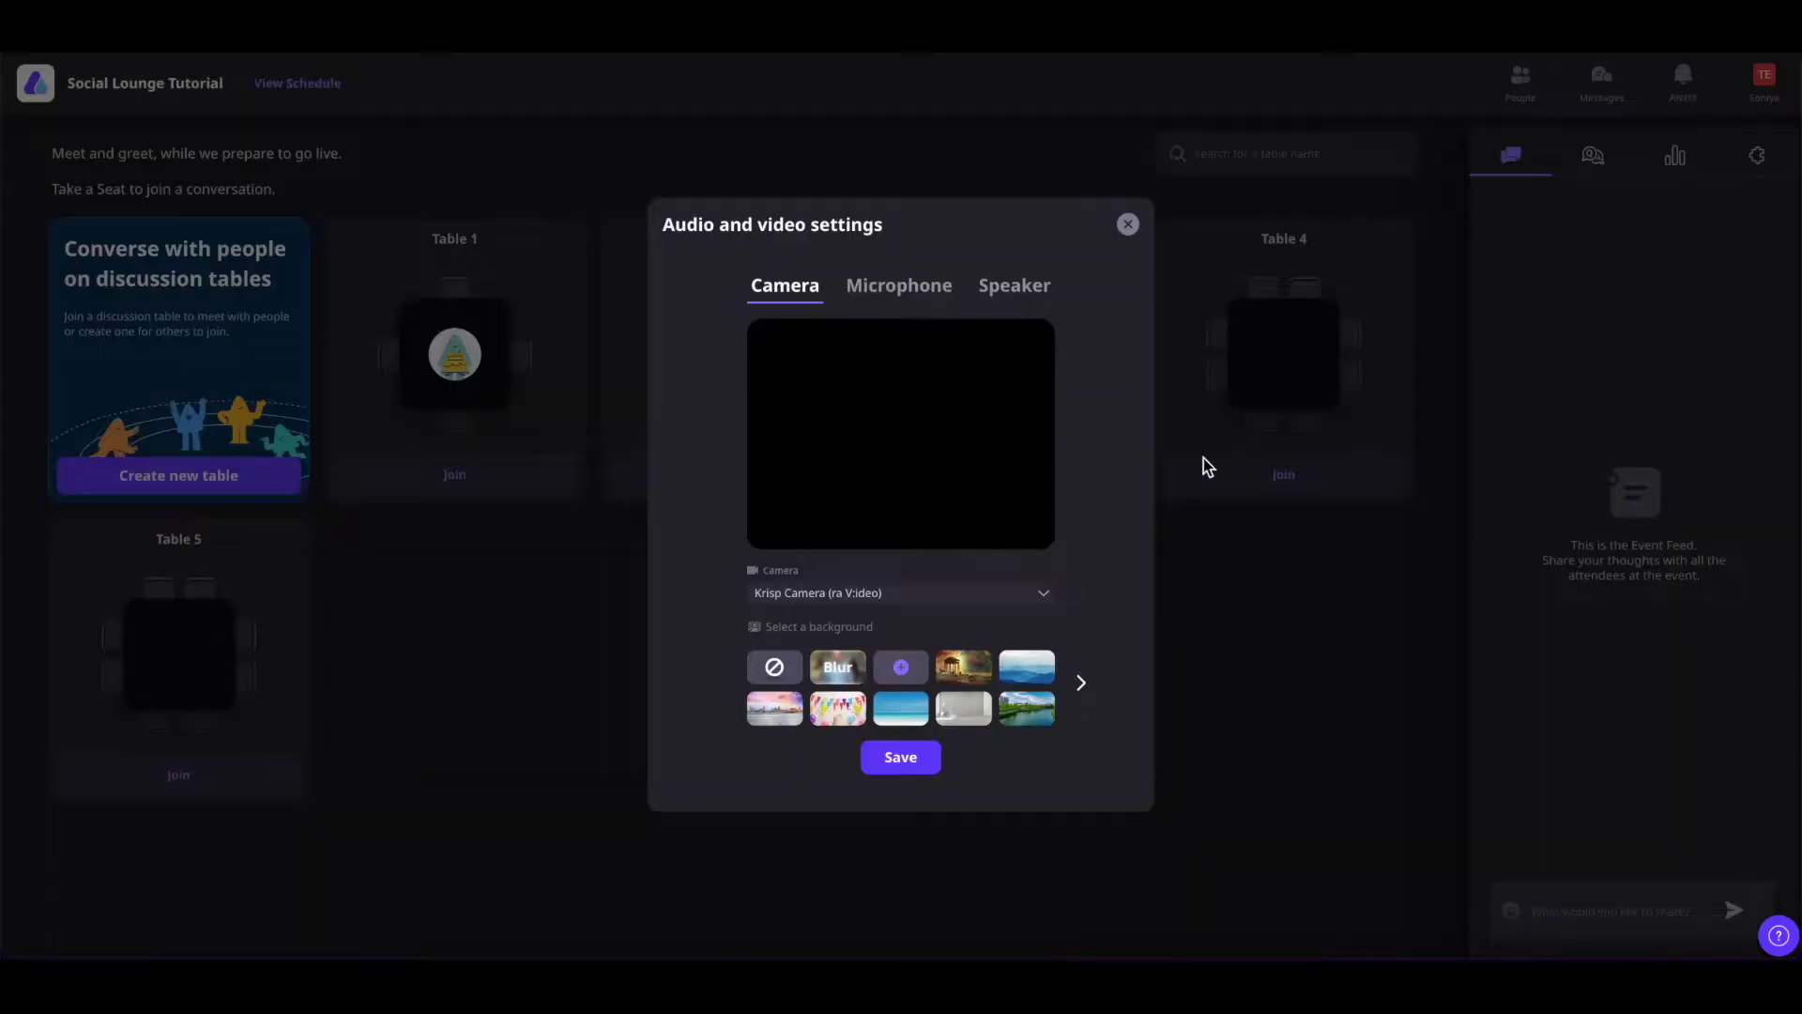
Choose FaceTime HD Camera as the camera device for the table.
click(1032, 596)
click(931, 516)
click(1045, 603)
click(1077, 566)
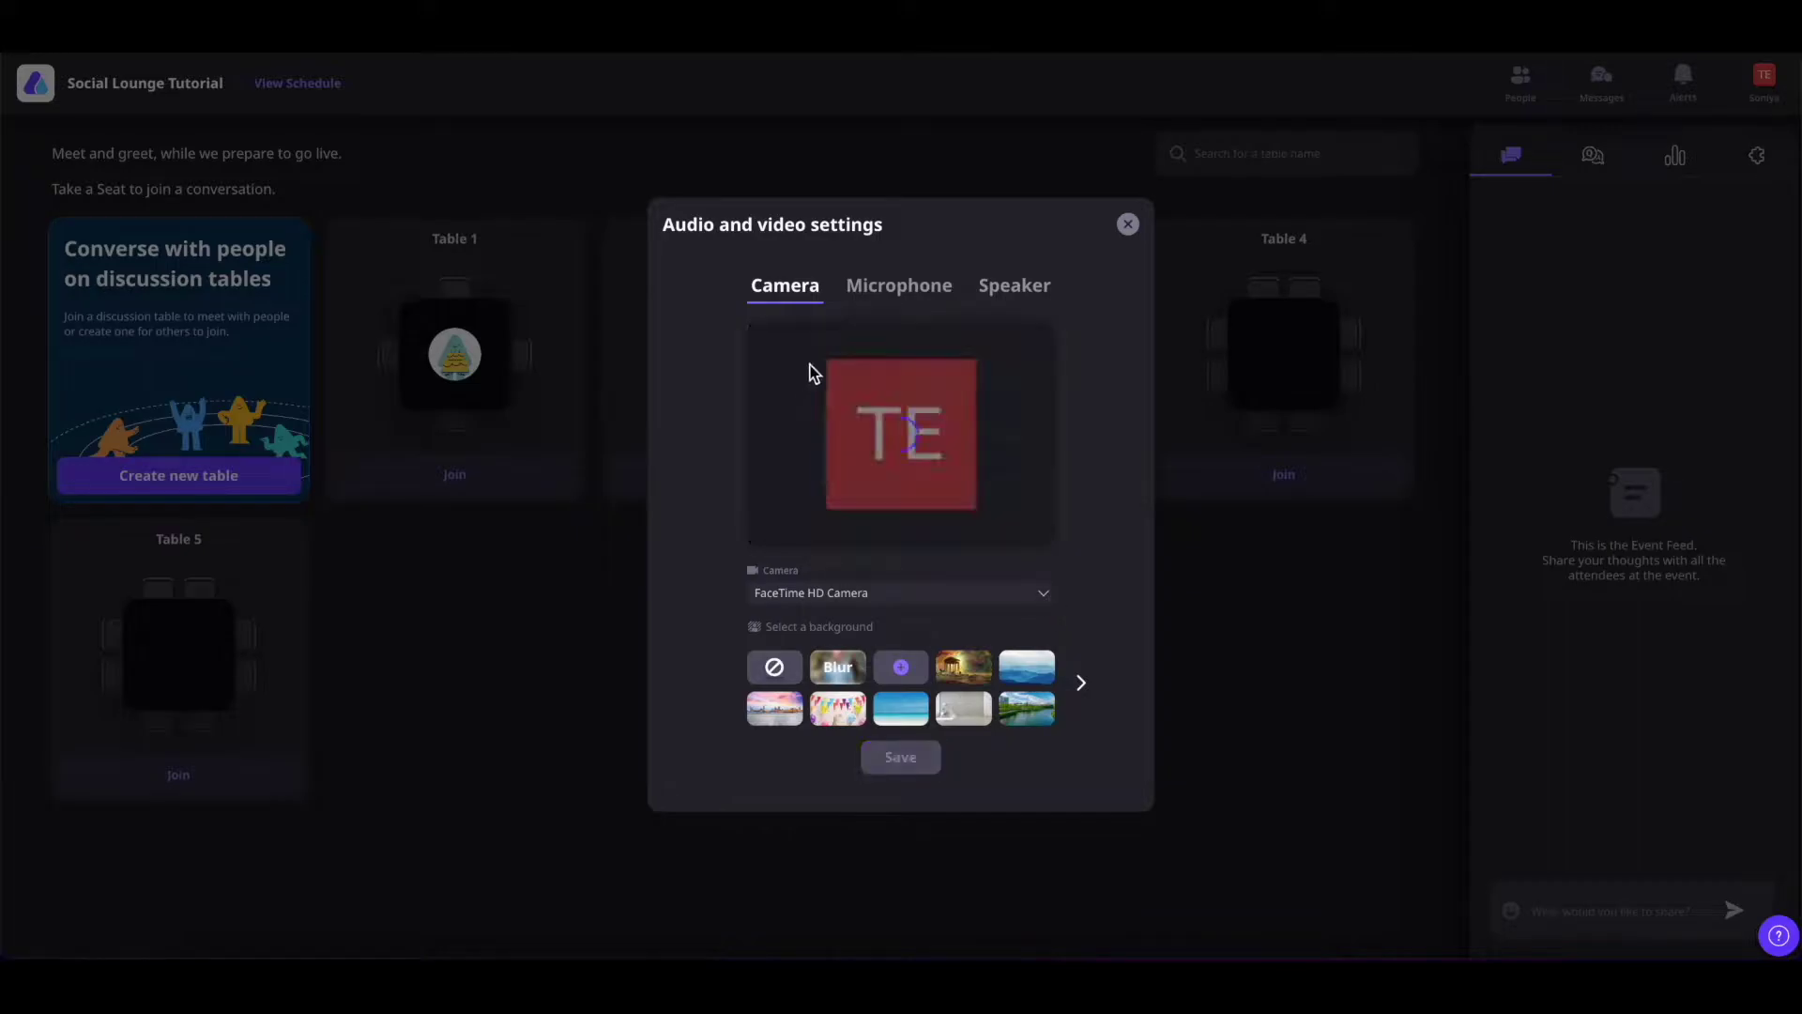
Examine the available microphone devices and the speaker device and ringtone test options.
click(899, 299)
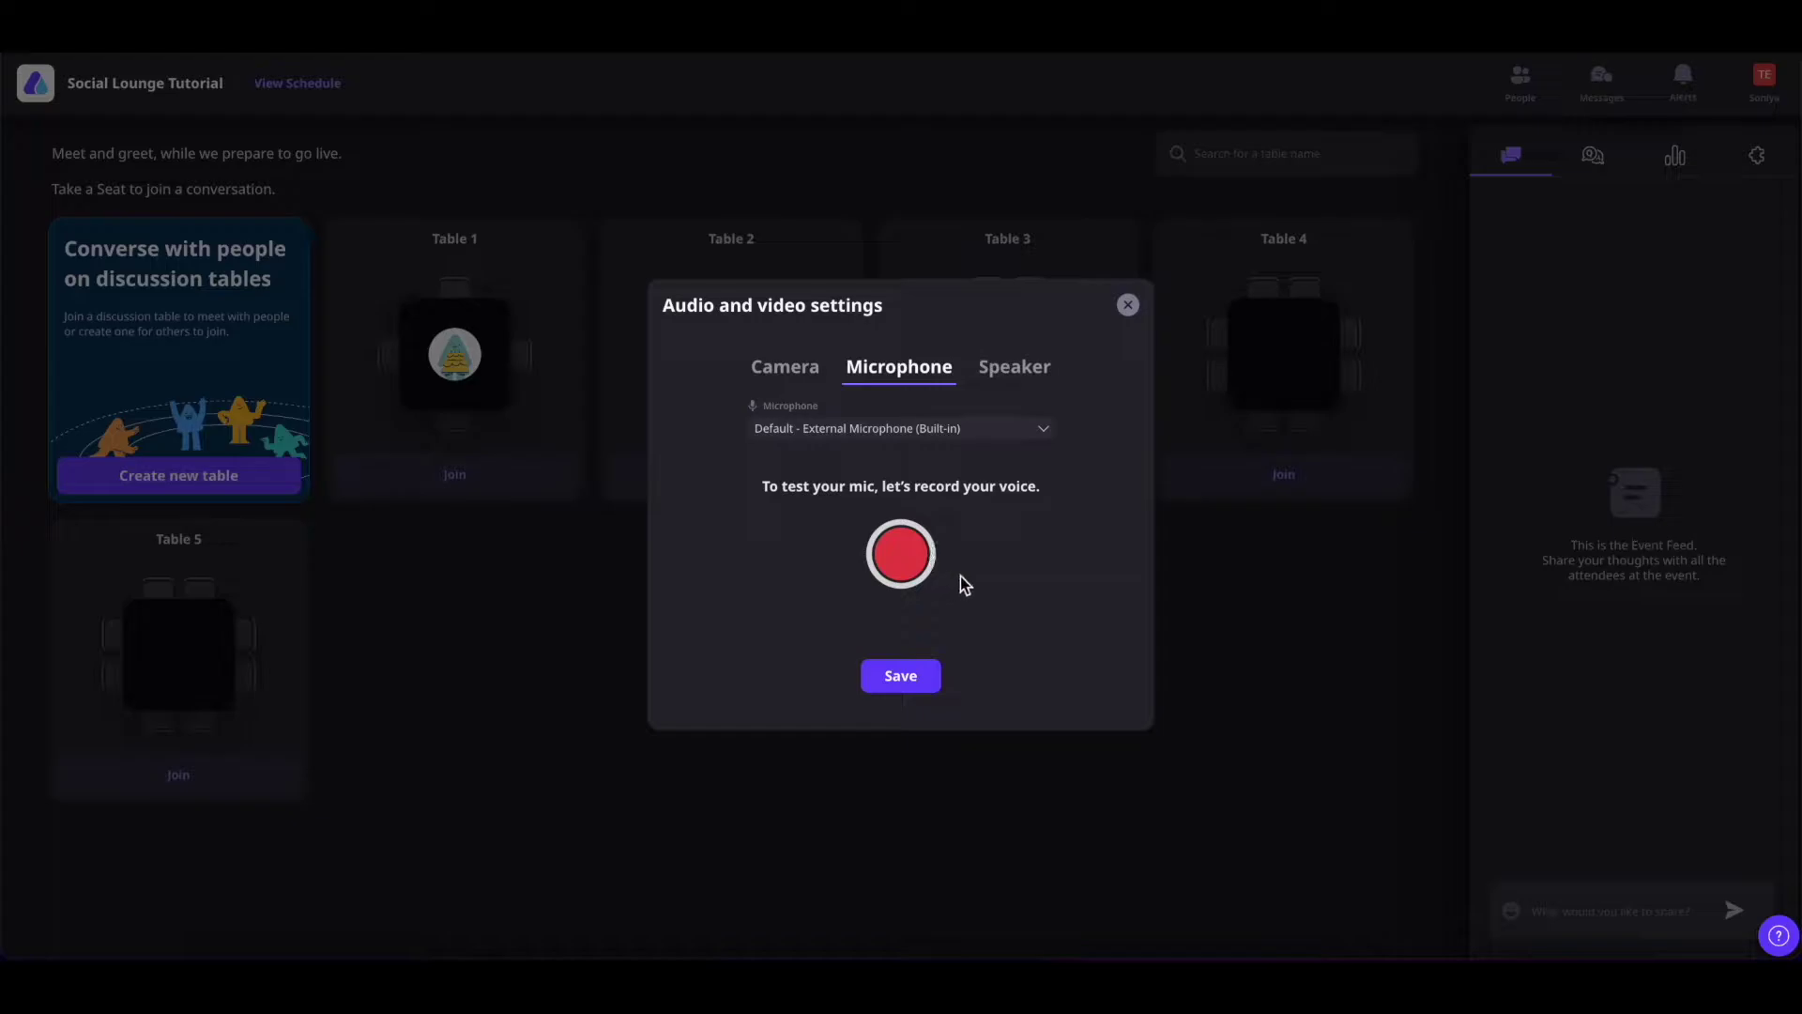
click(1044, 432)
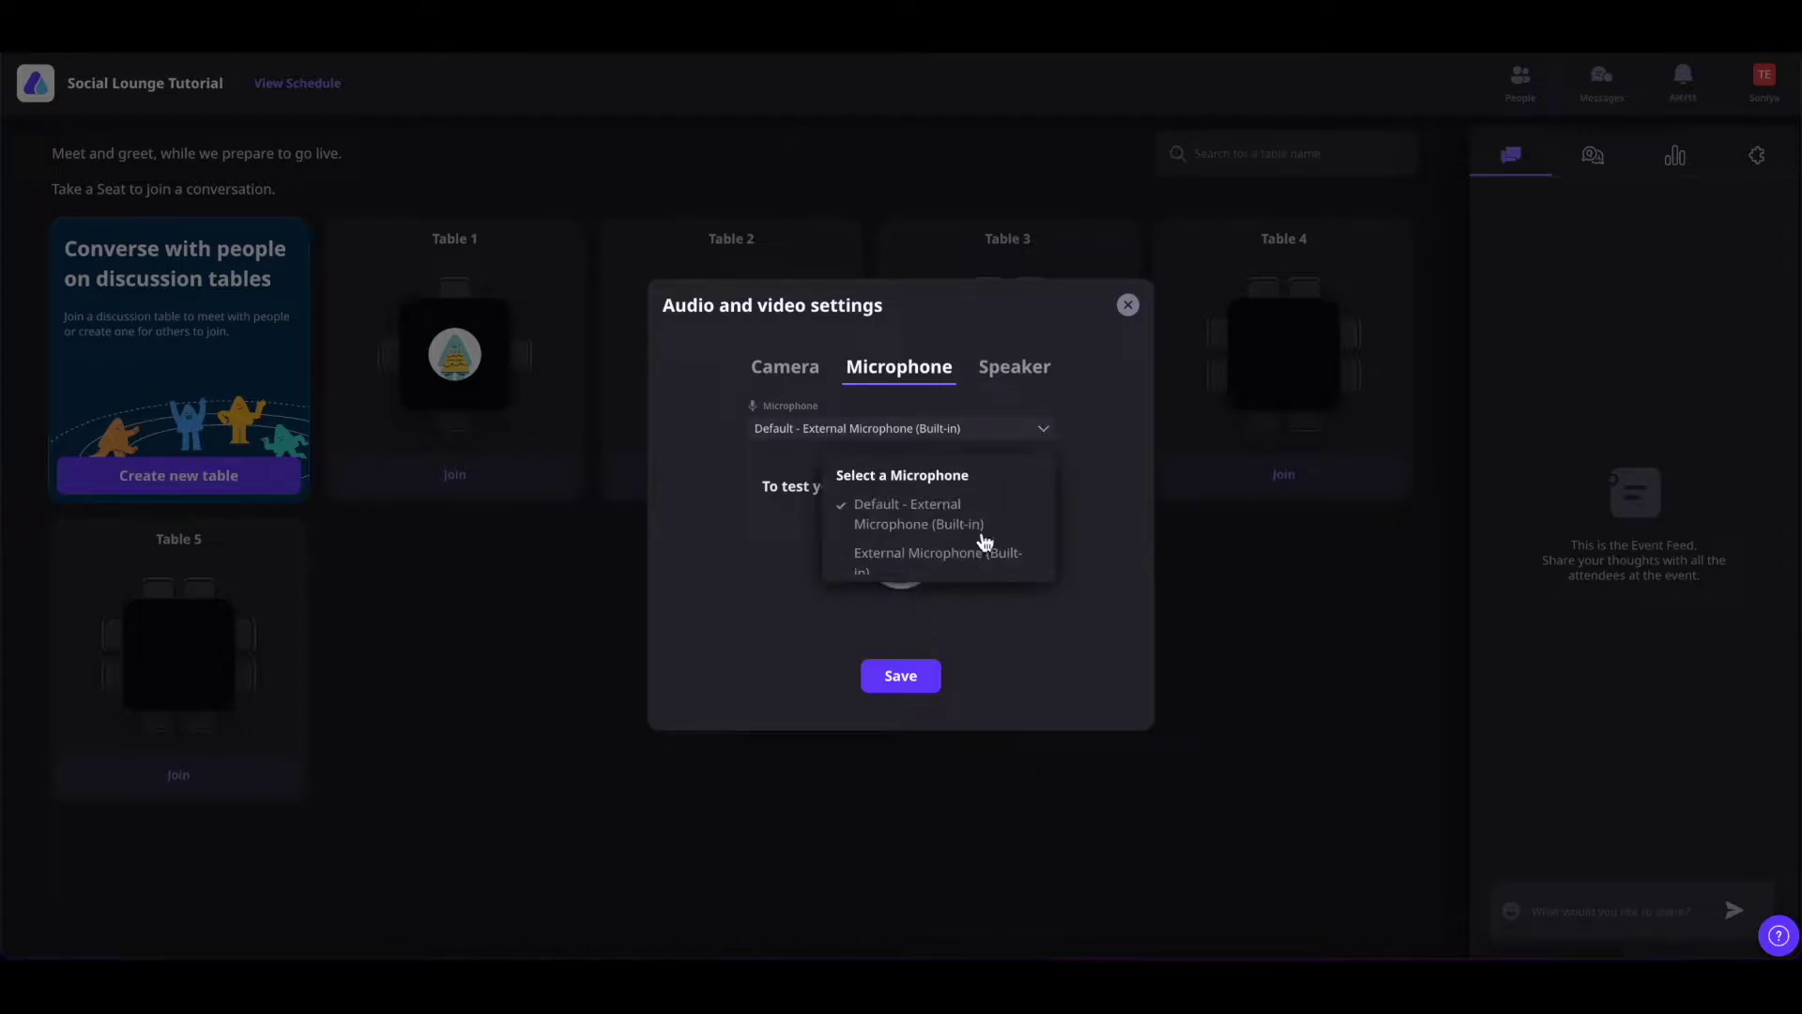
click(1085, 495)
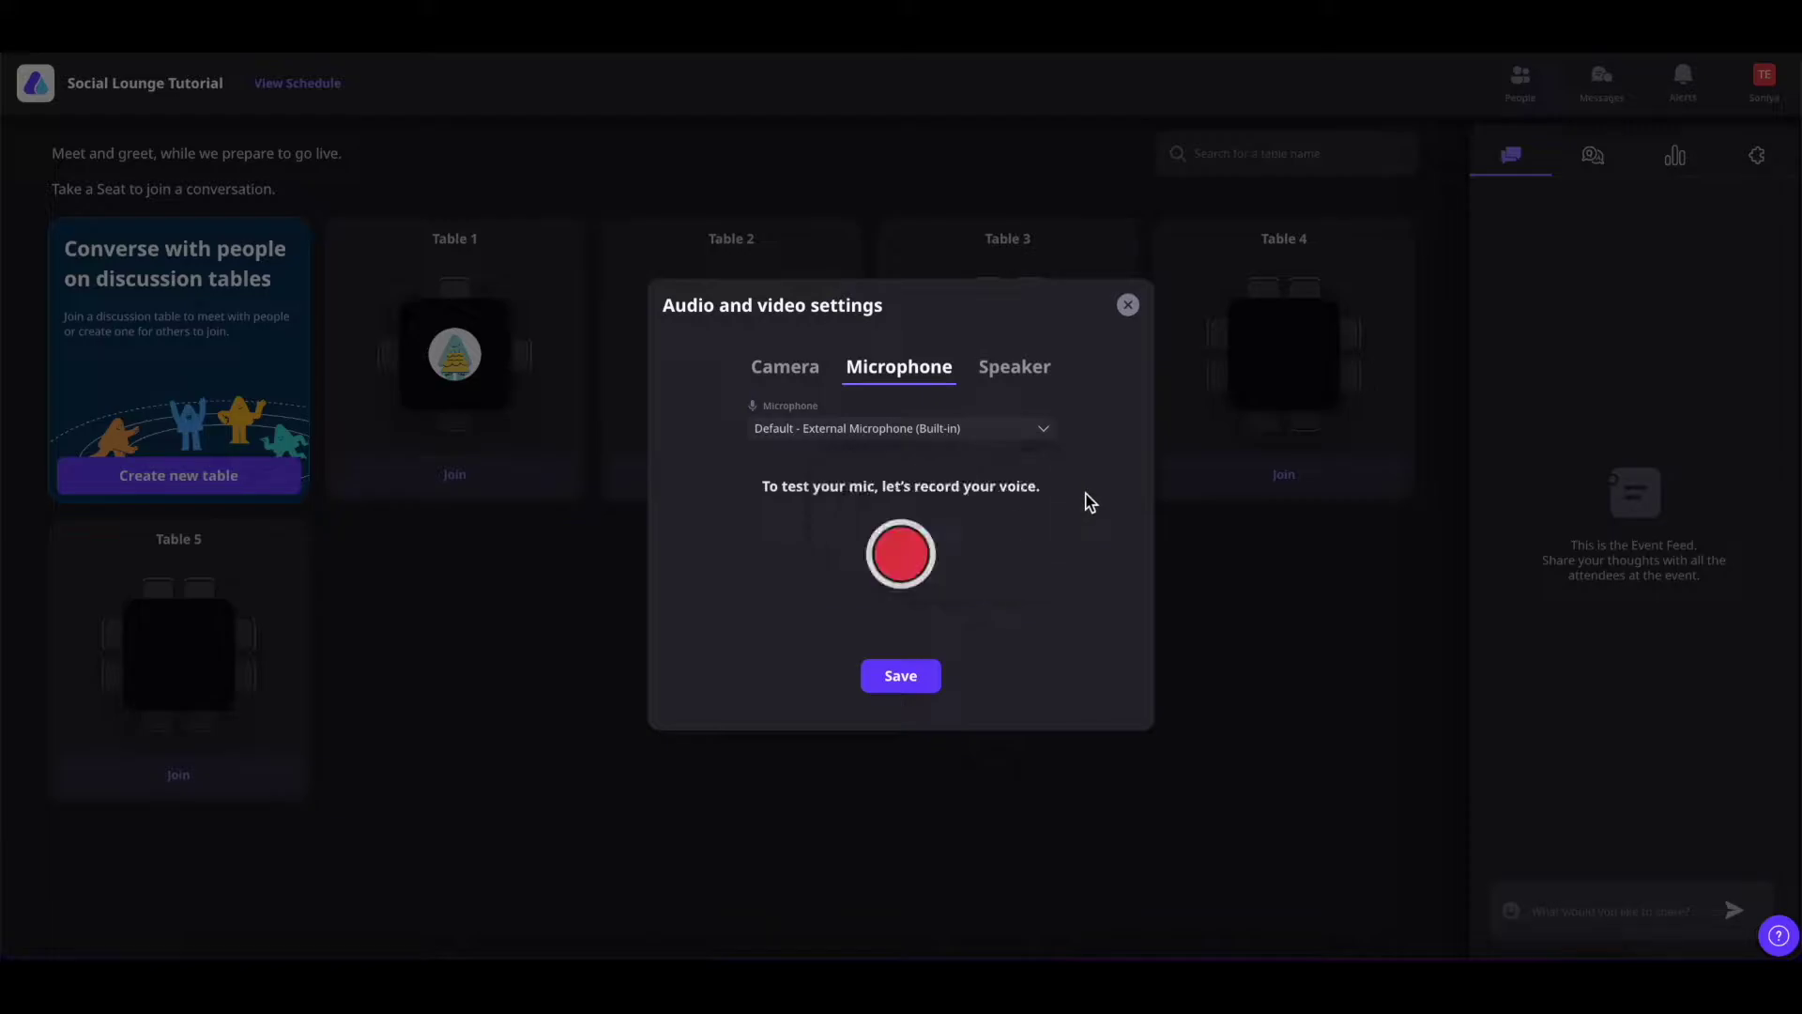
click(1027, 383)
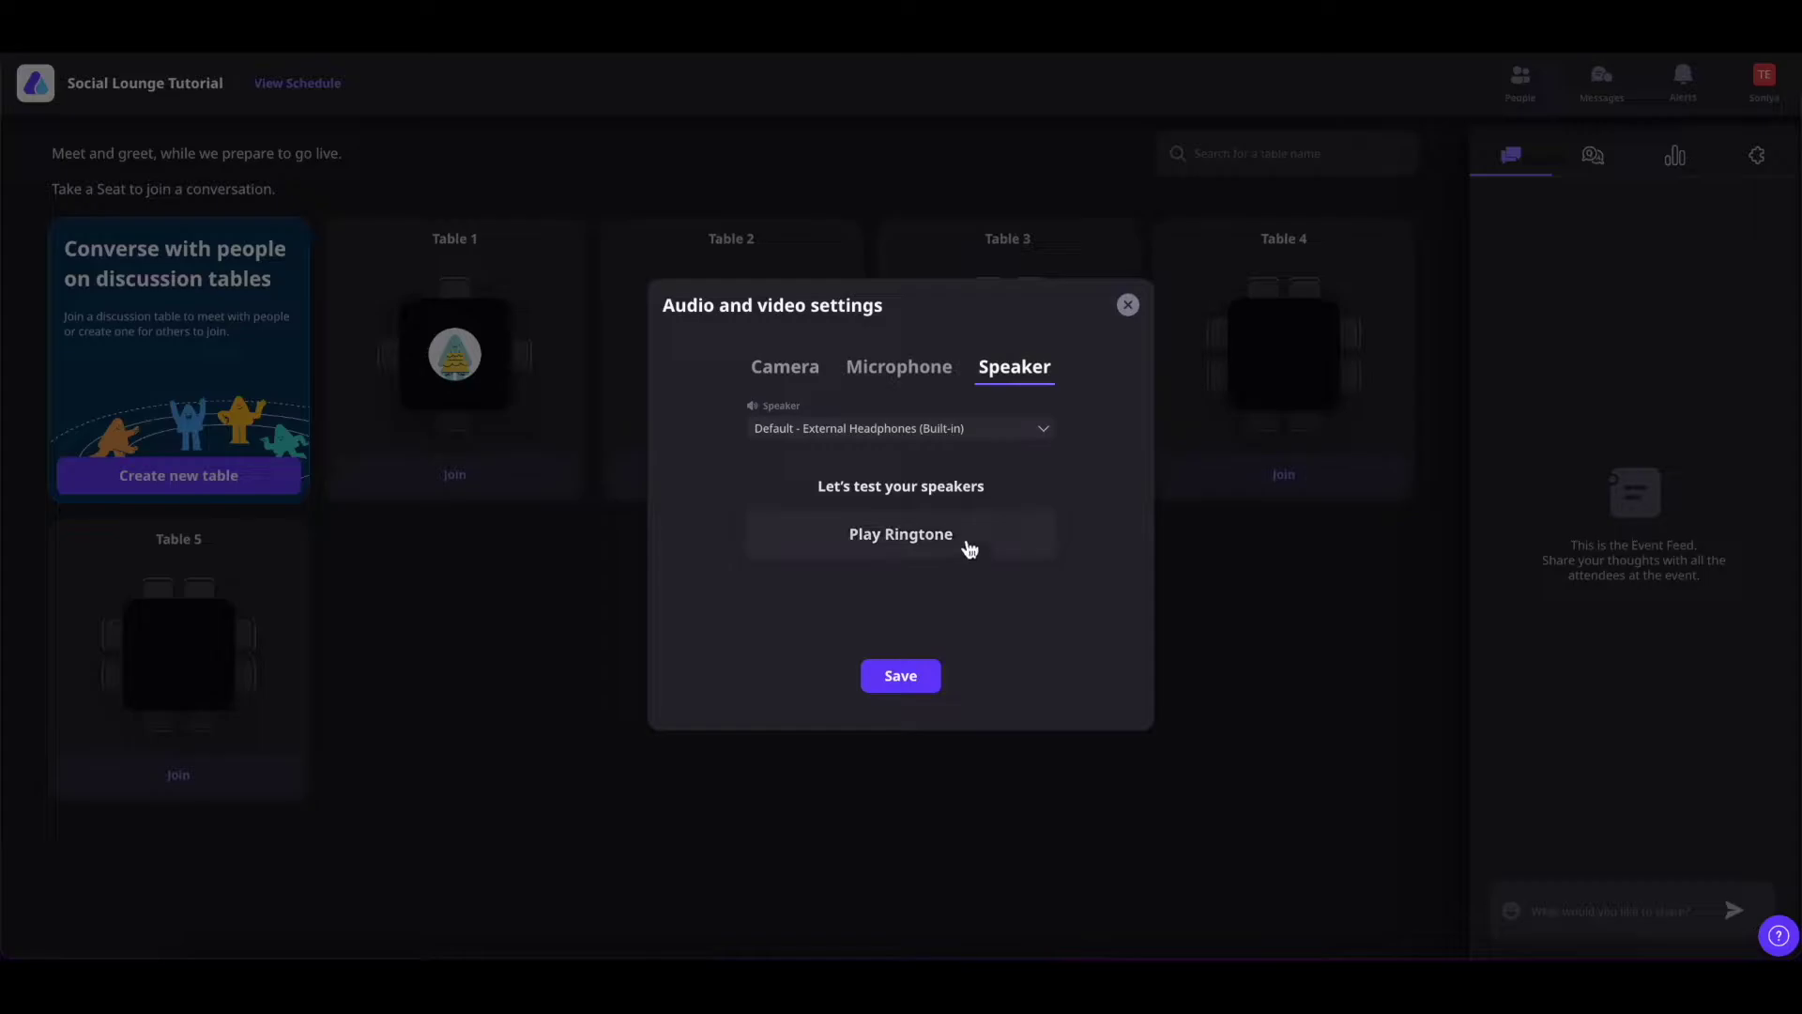
Set the camera background to the columned temple under a colourful starry sky and save the audio and video settings.
click(797, 374)
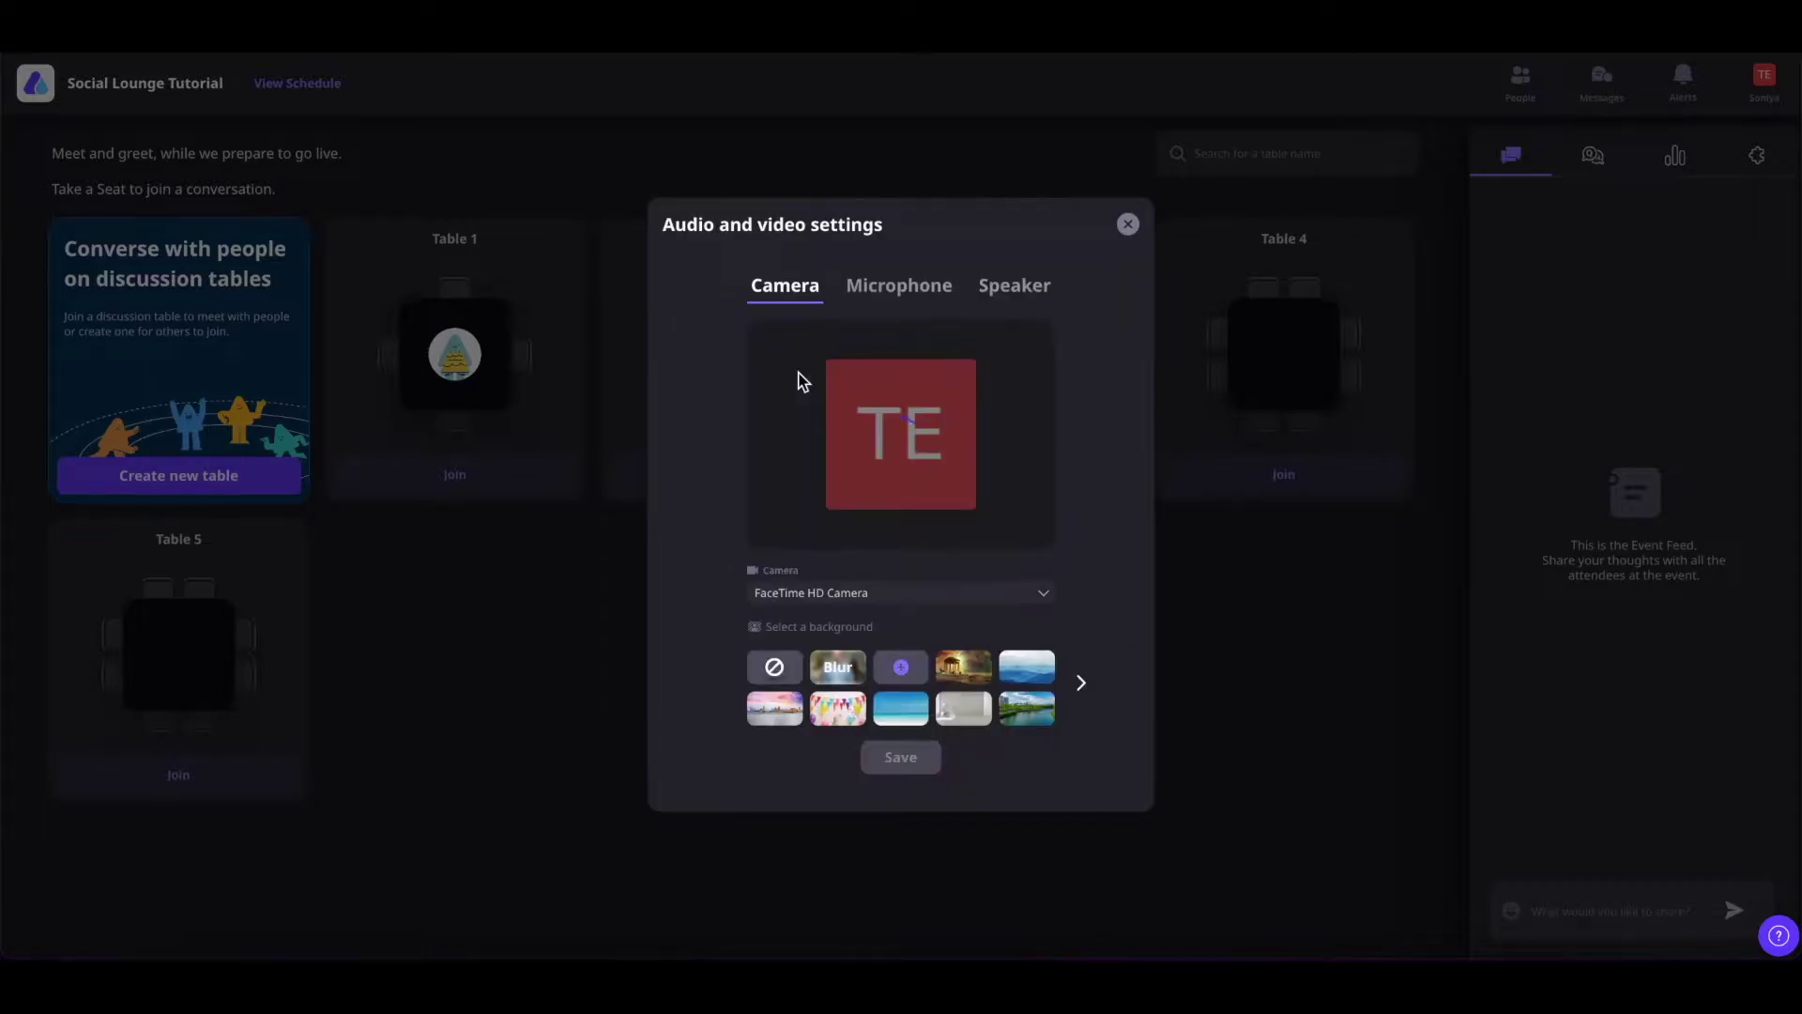
click(975, 684)
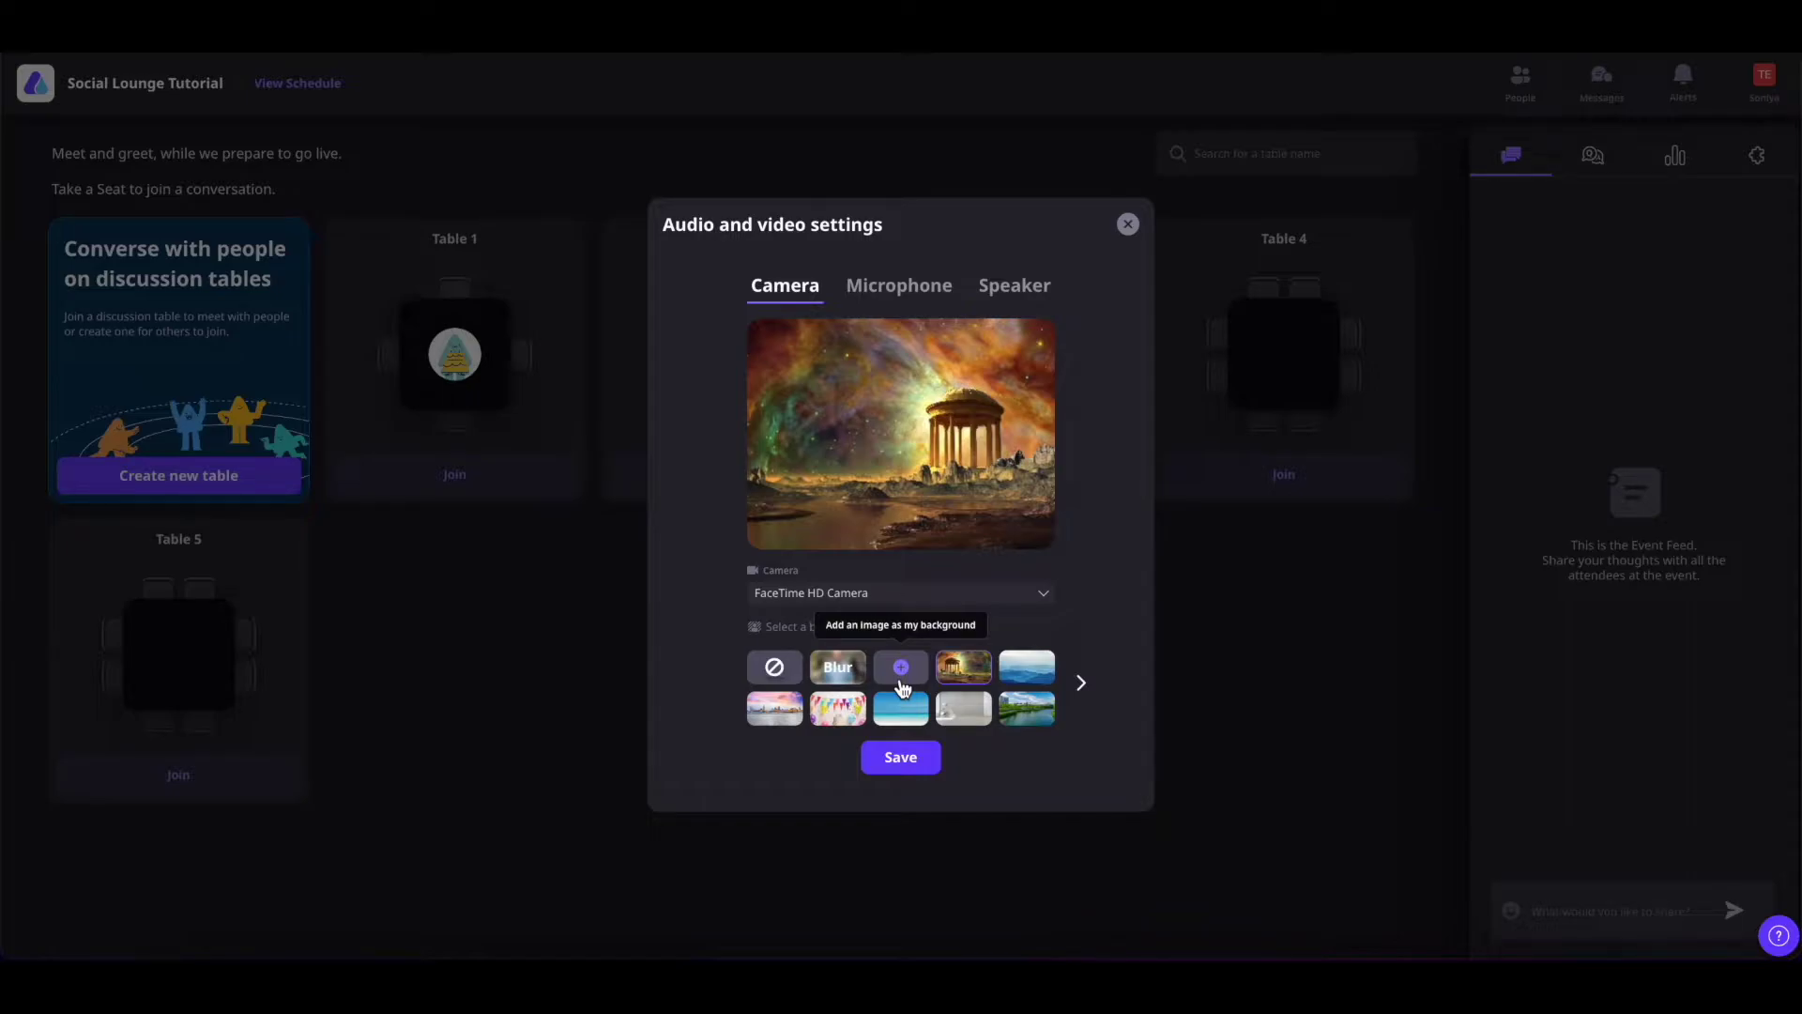
click(924, 759)
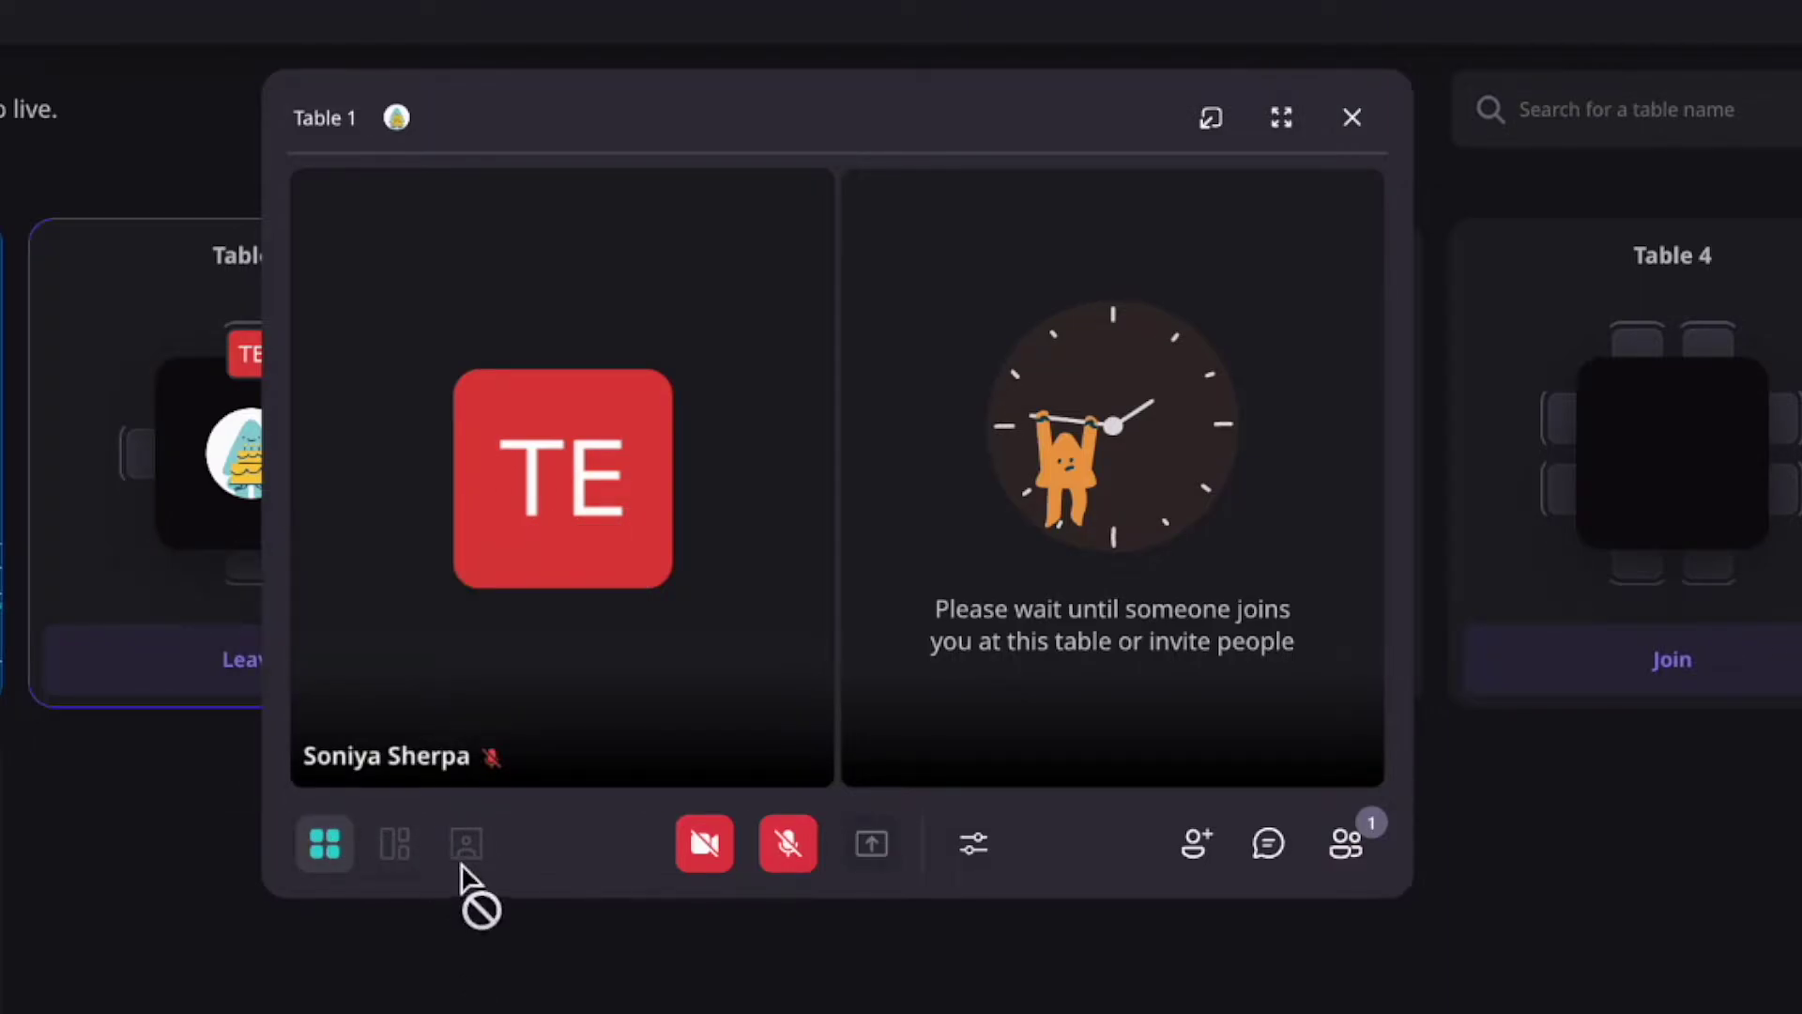
click(973, 843)
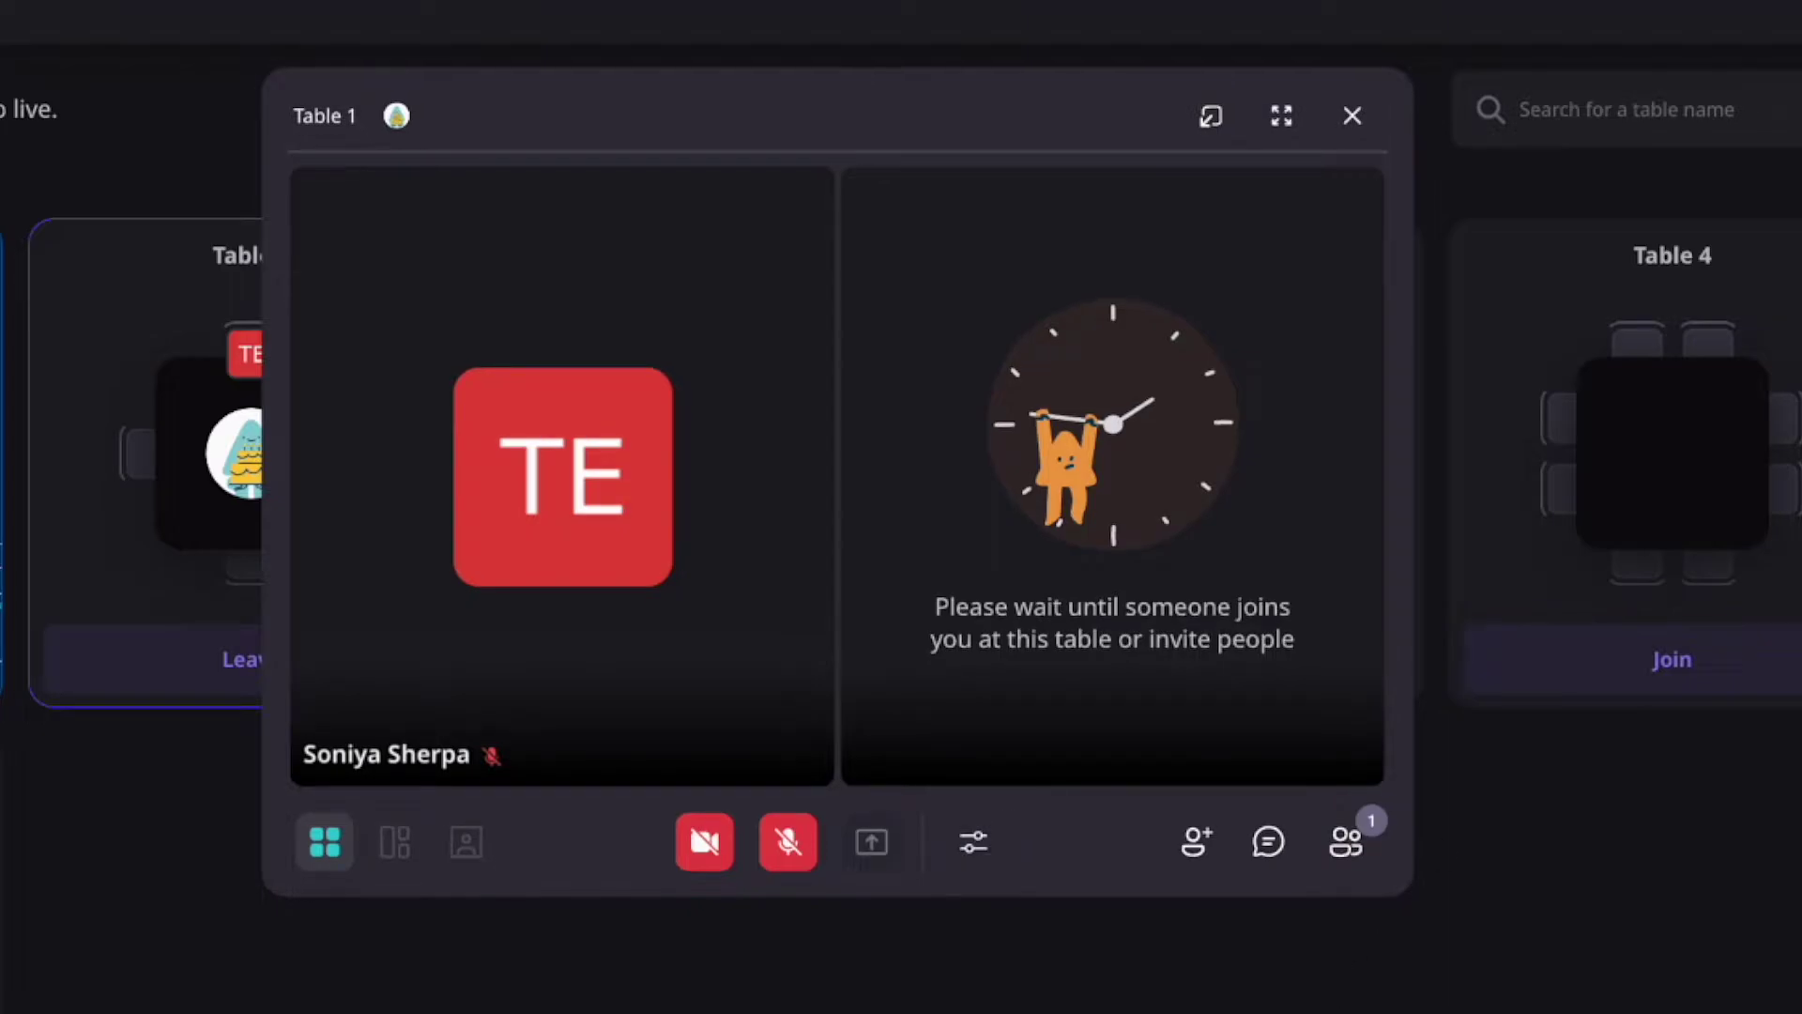
Send individual invites to Table 1 to the event host and Speaker 1.
click(1197, 847)
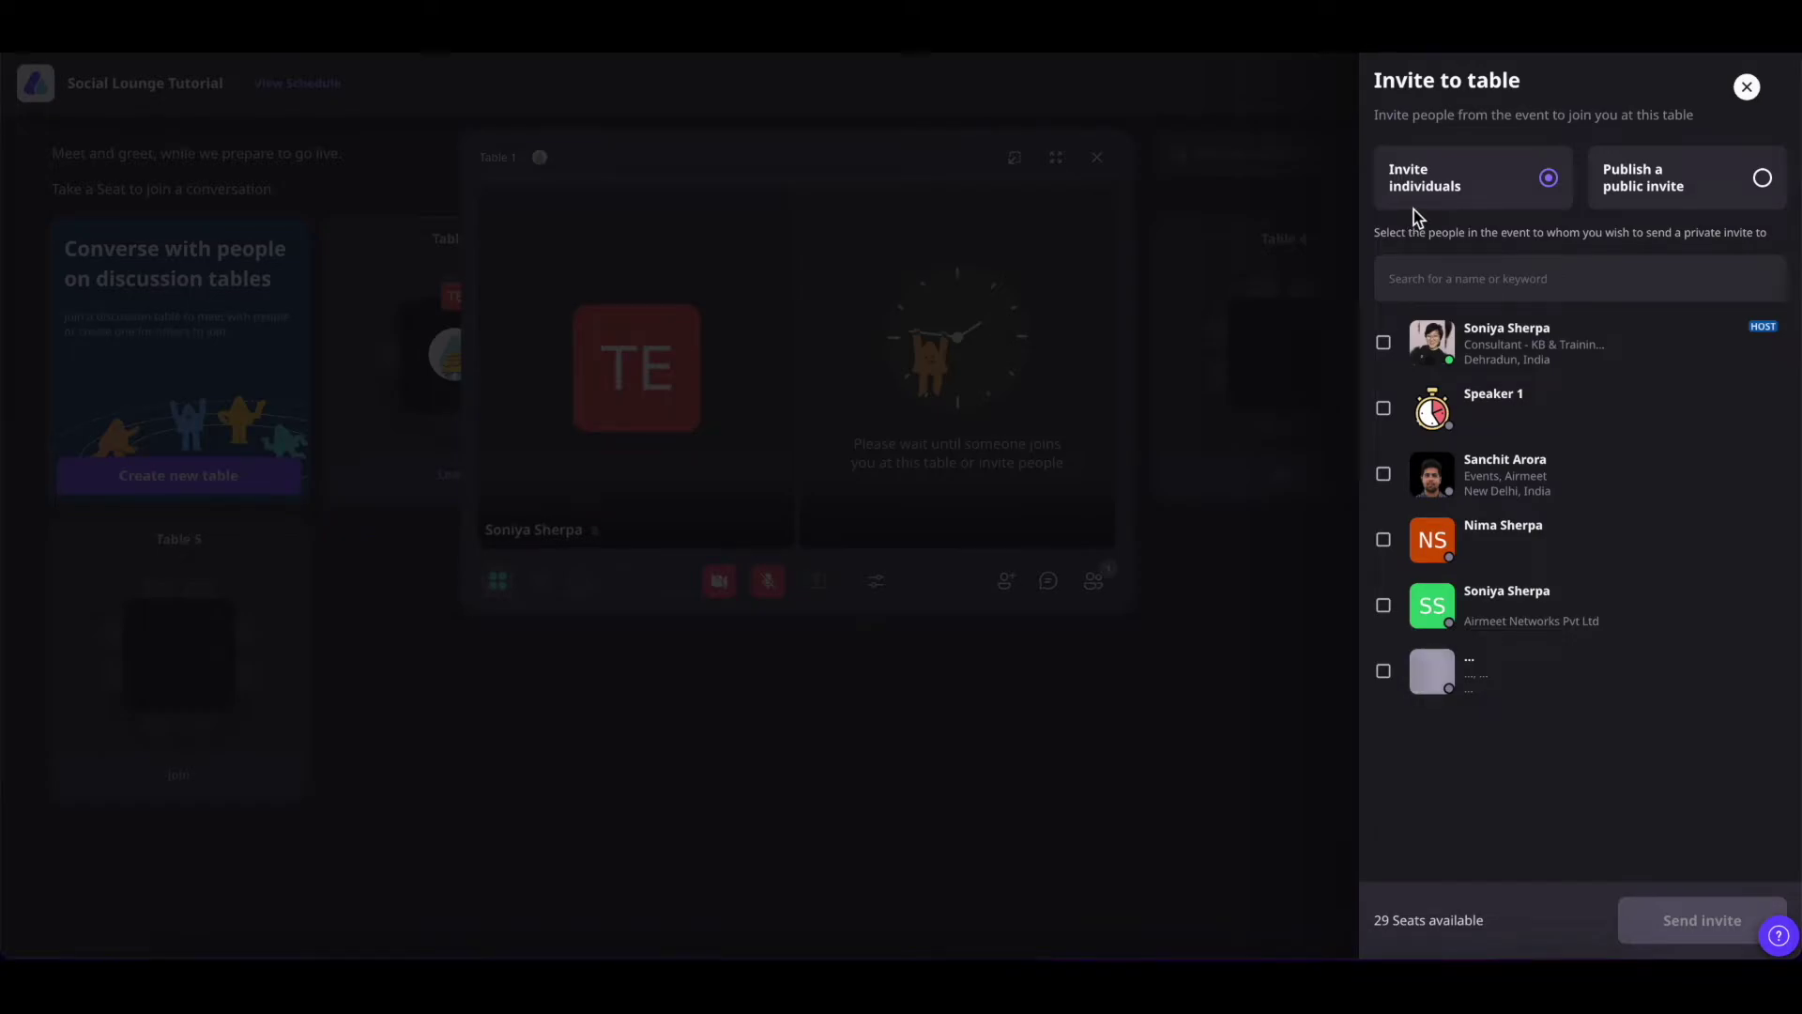
click(1384, 343)
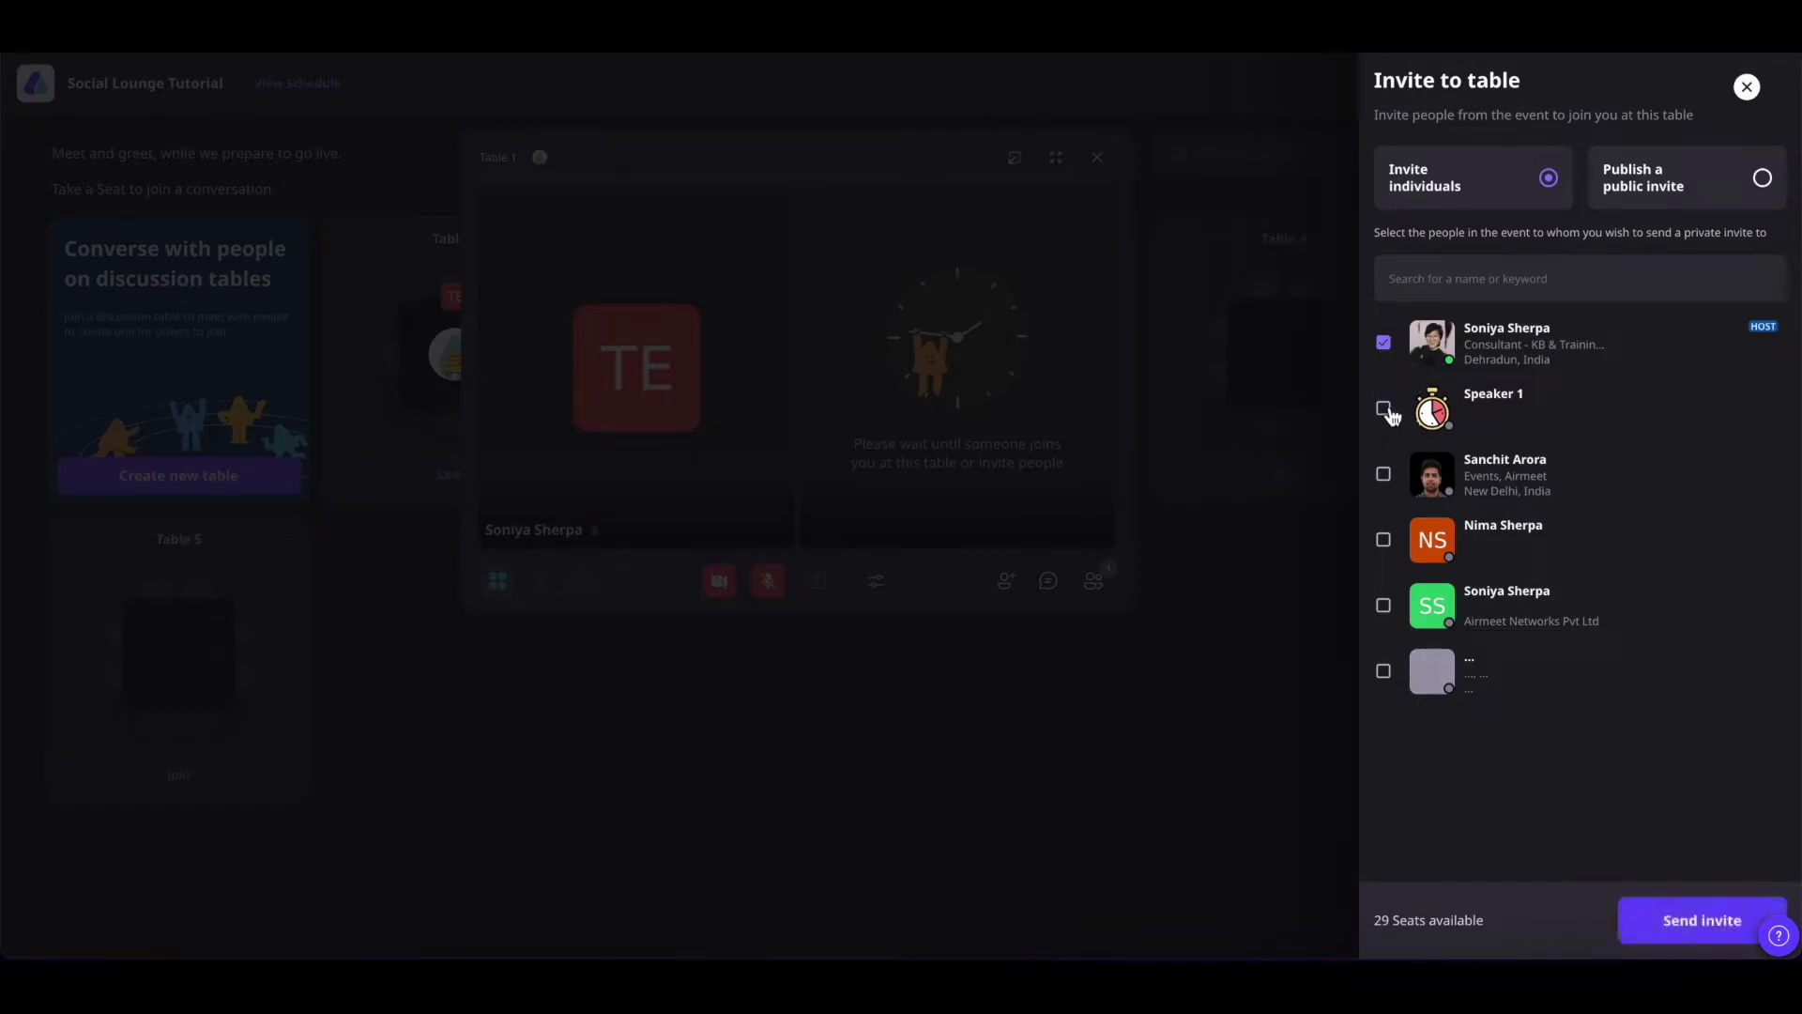
click(1383, 407)
click(1550, 915)
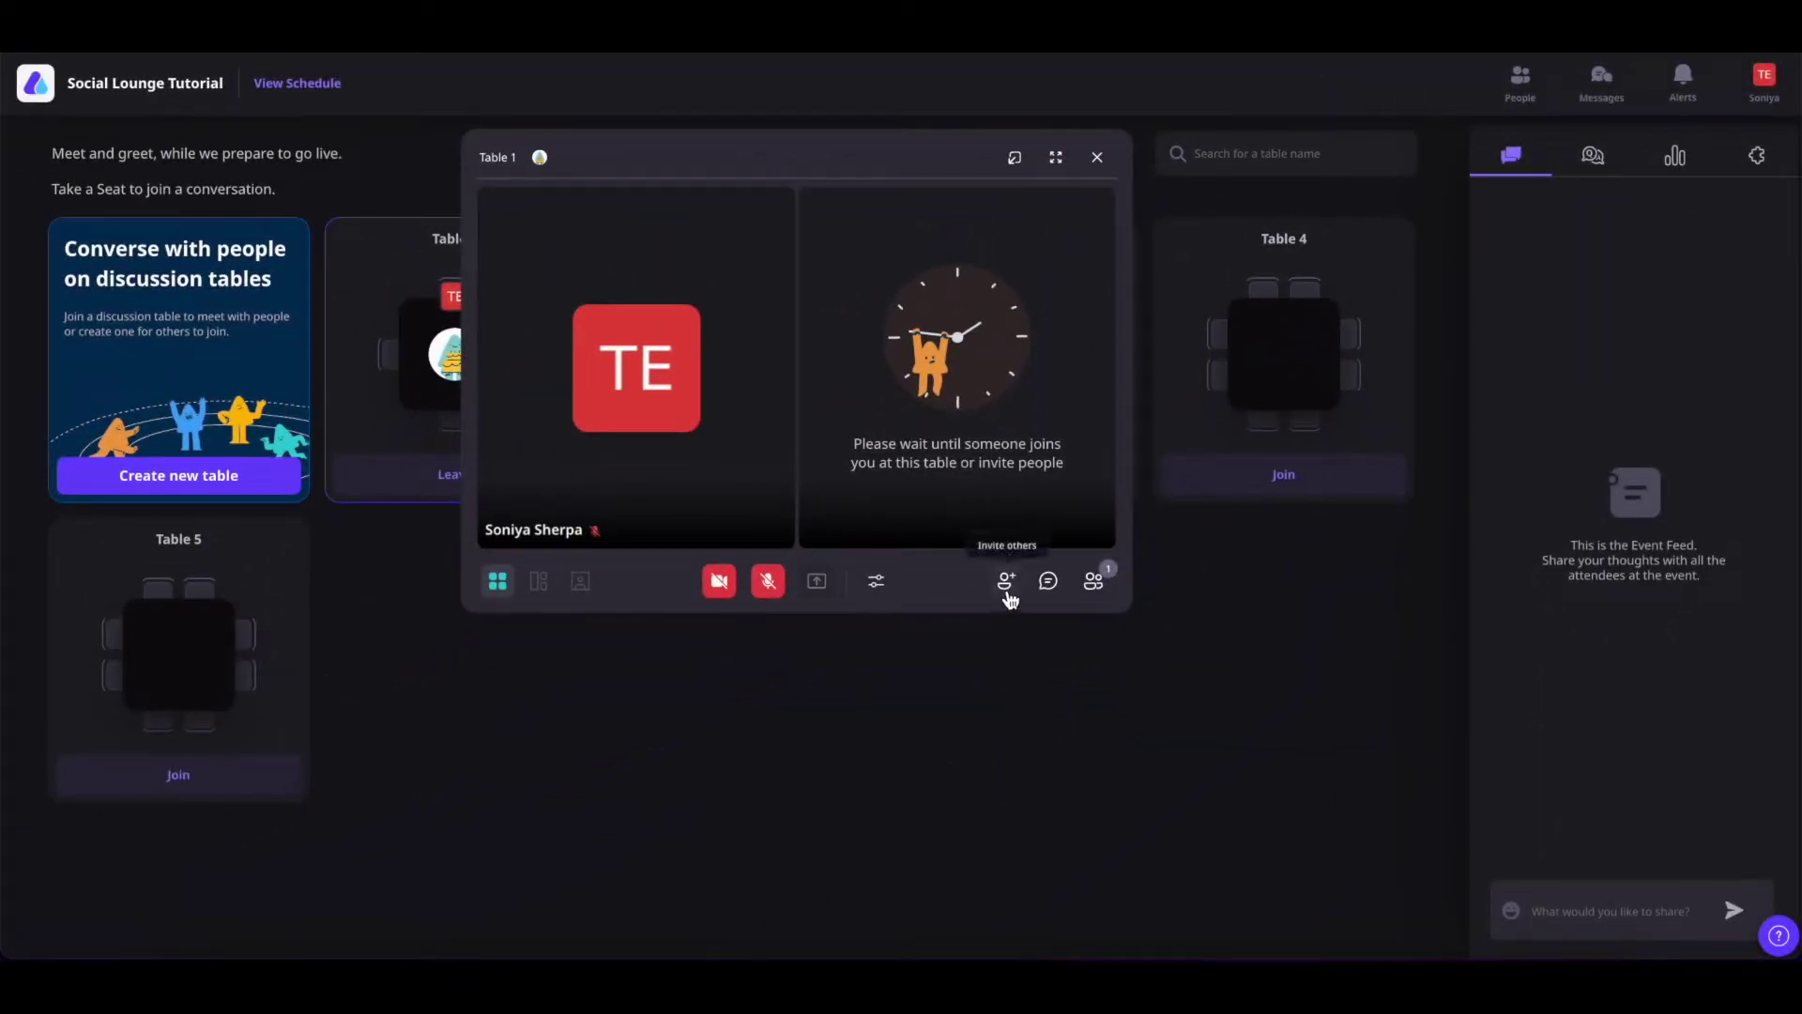
Publish a public invite to Table 1 in the event feed.
click(1006, 581)
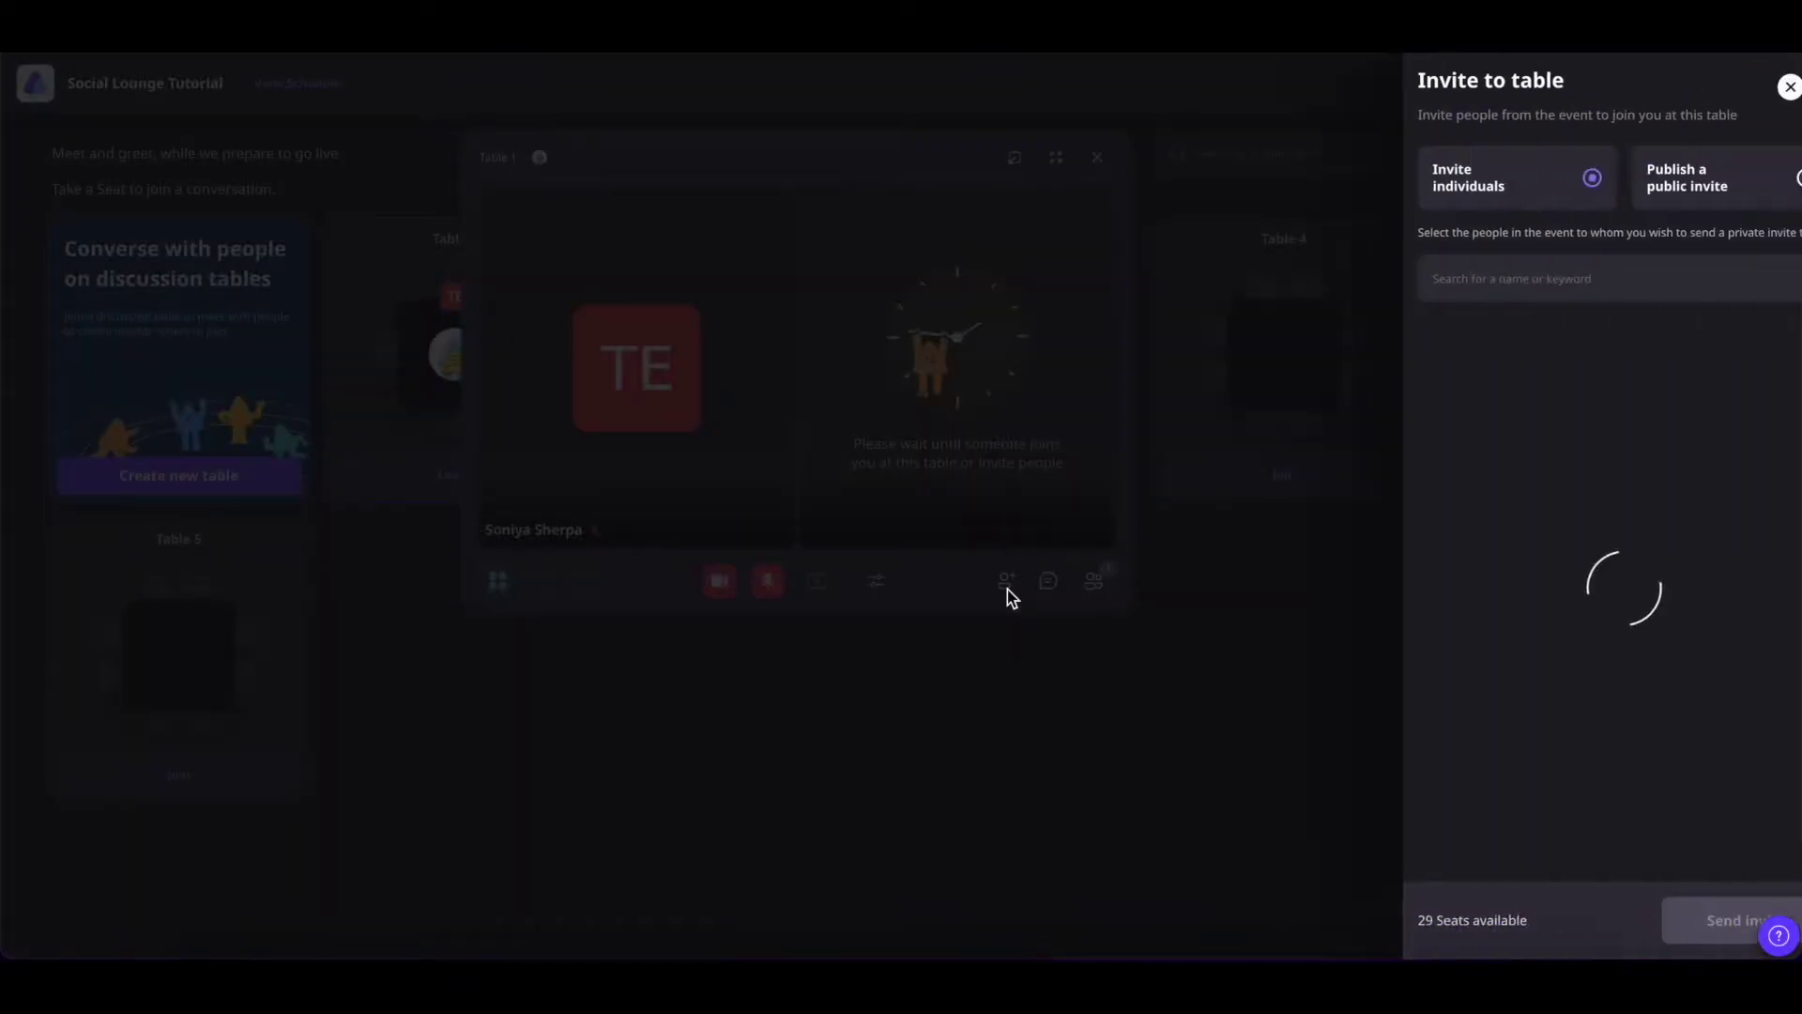
click(1673, 202)
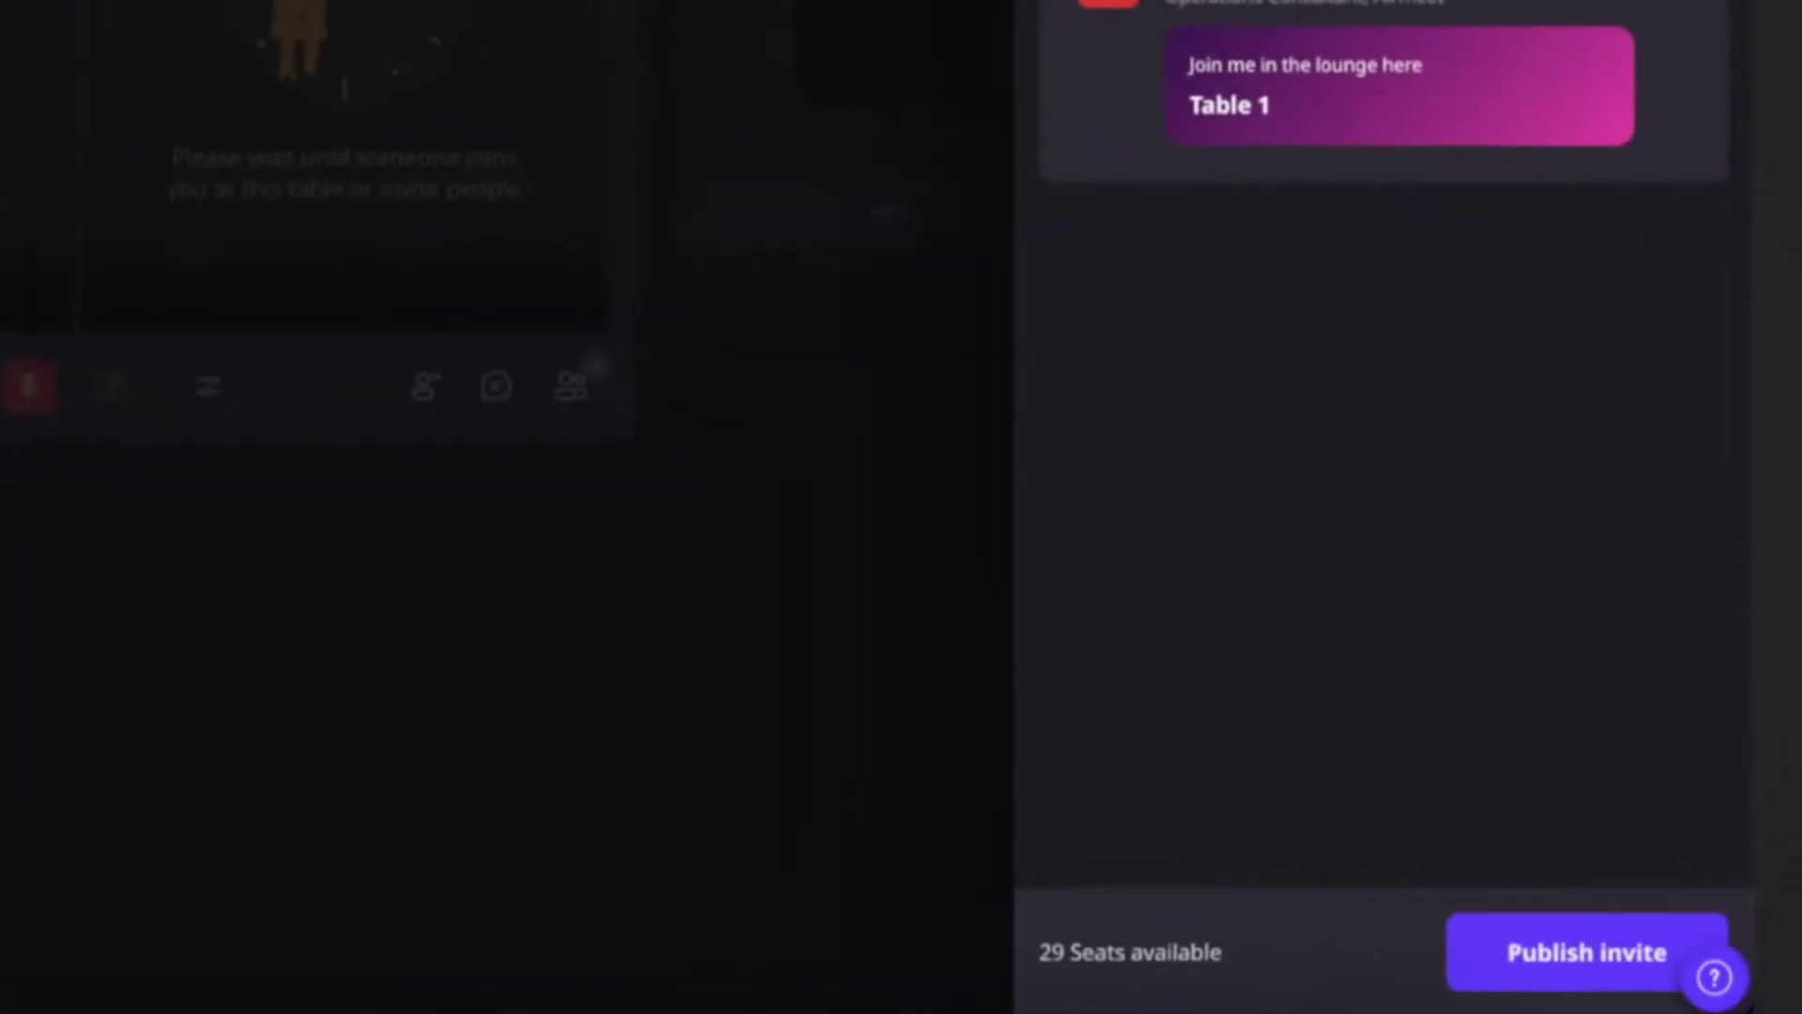
click(1534, 967)
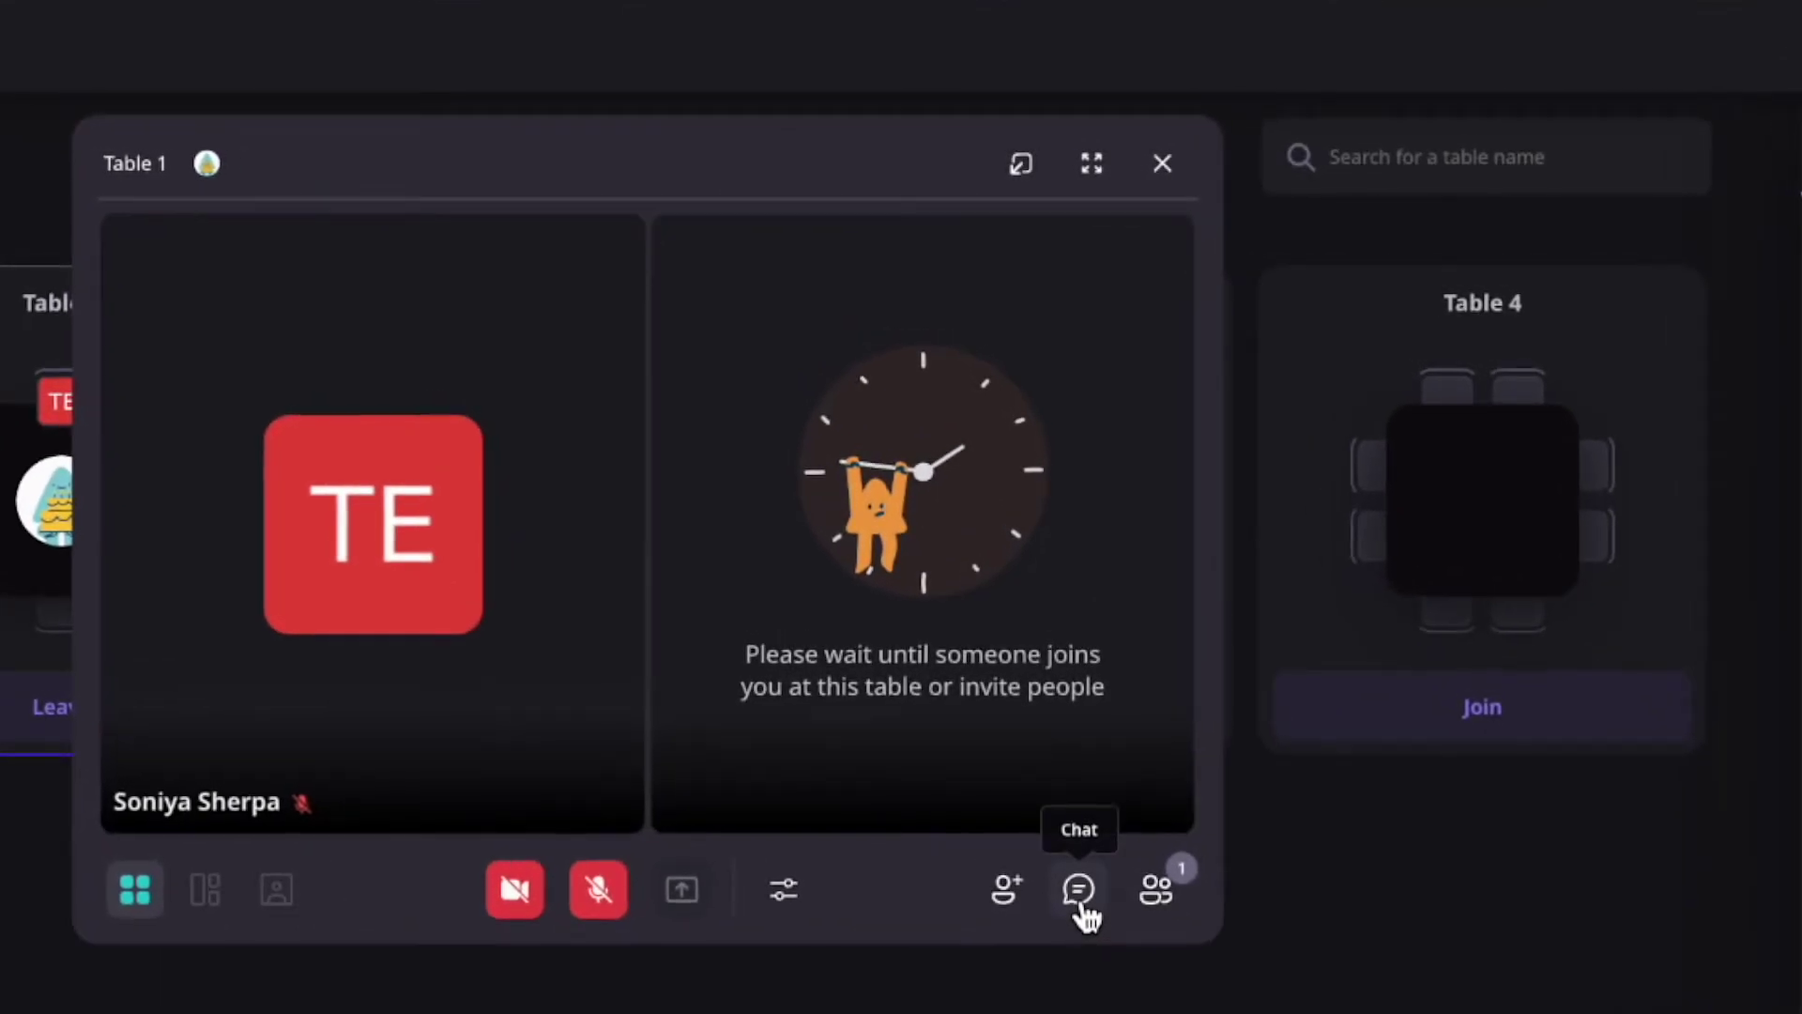
View Table 1's chat and its list of participants, and collapse the side pane.
click(1080, 891)
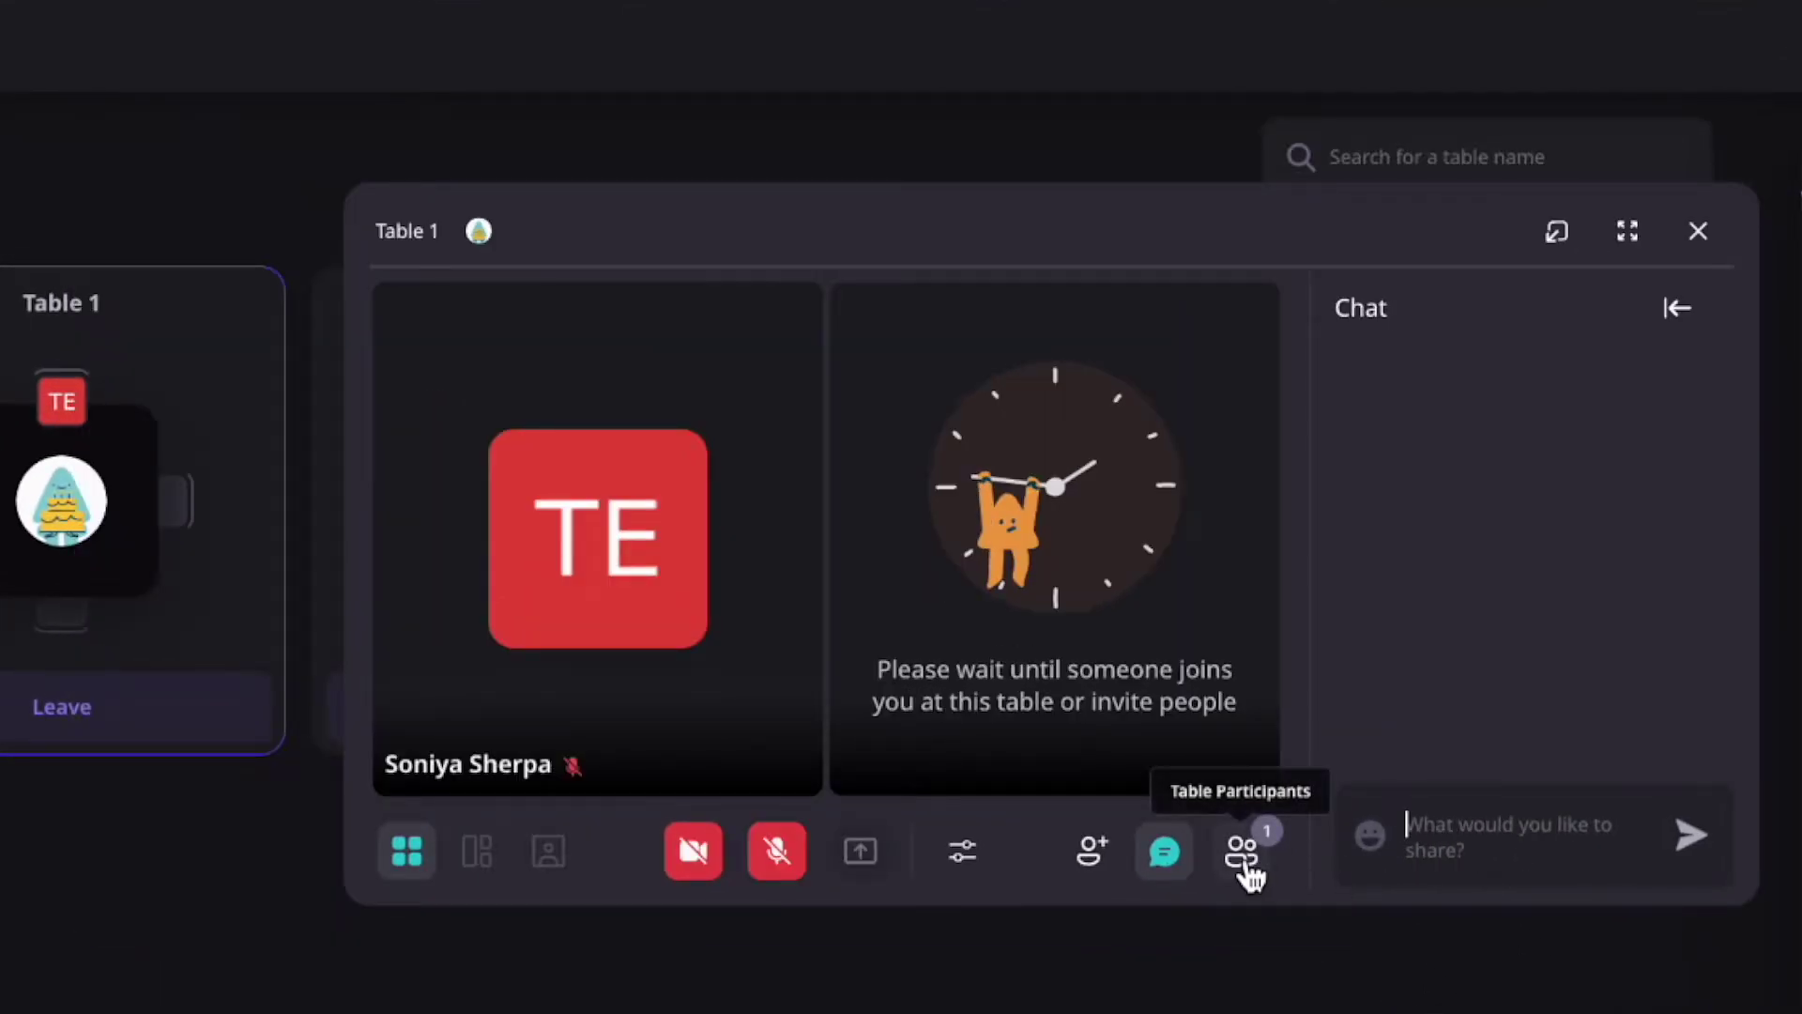
click(1245, 855)
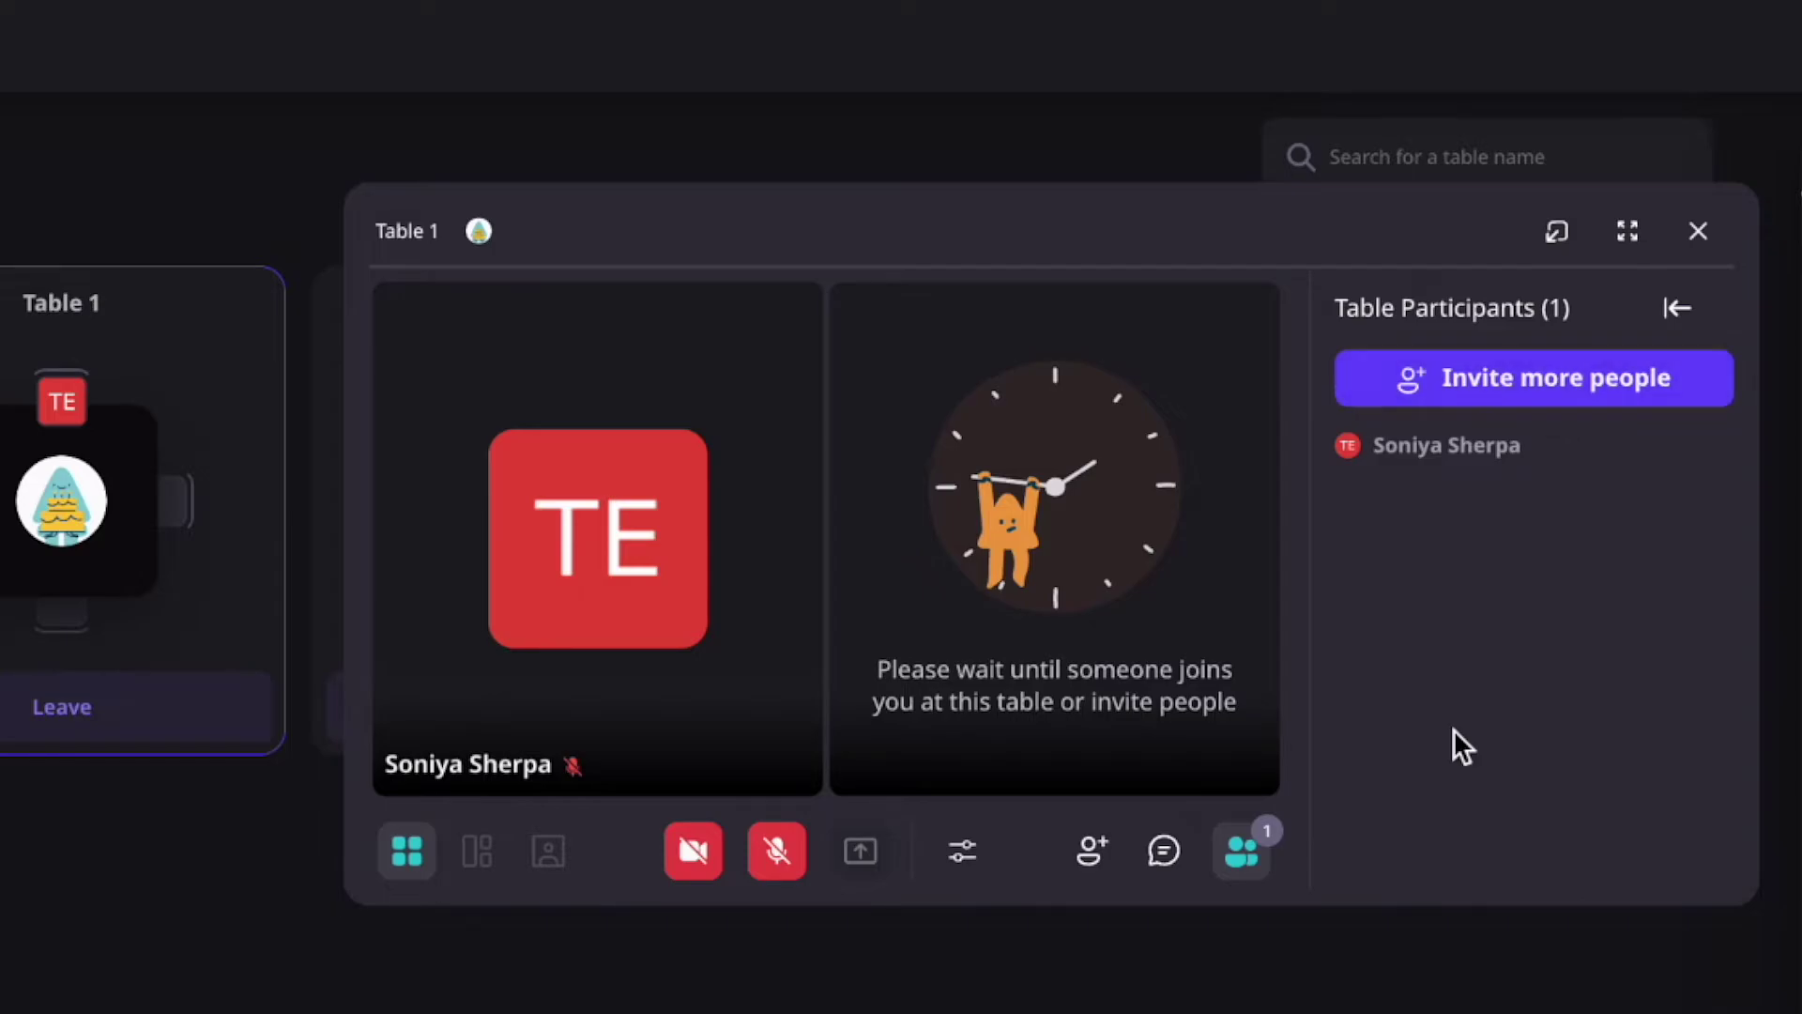
click(1680, 331)
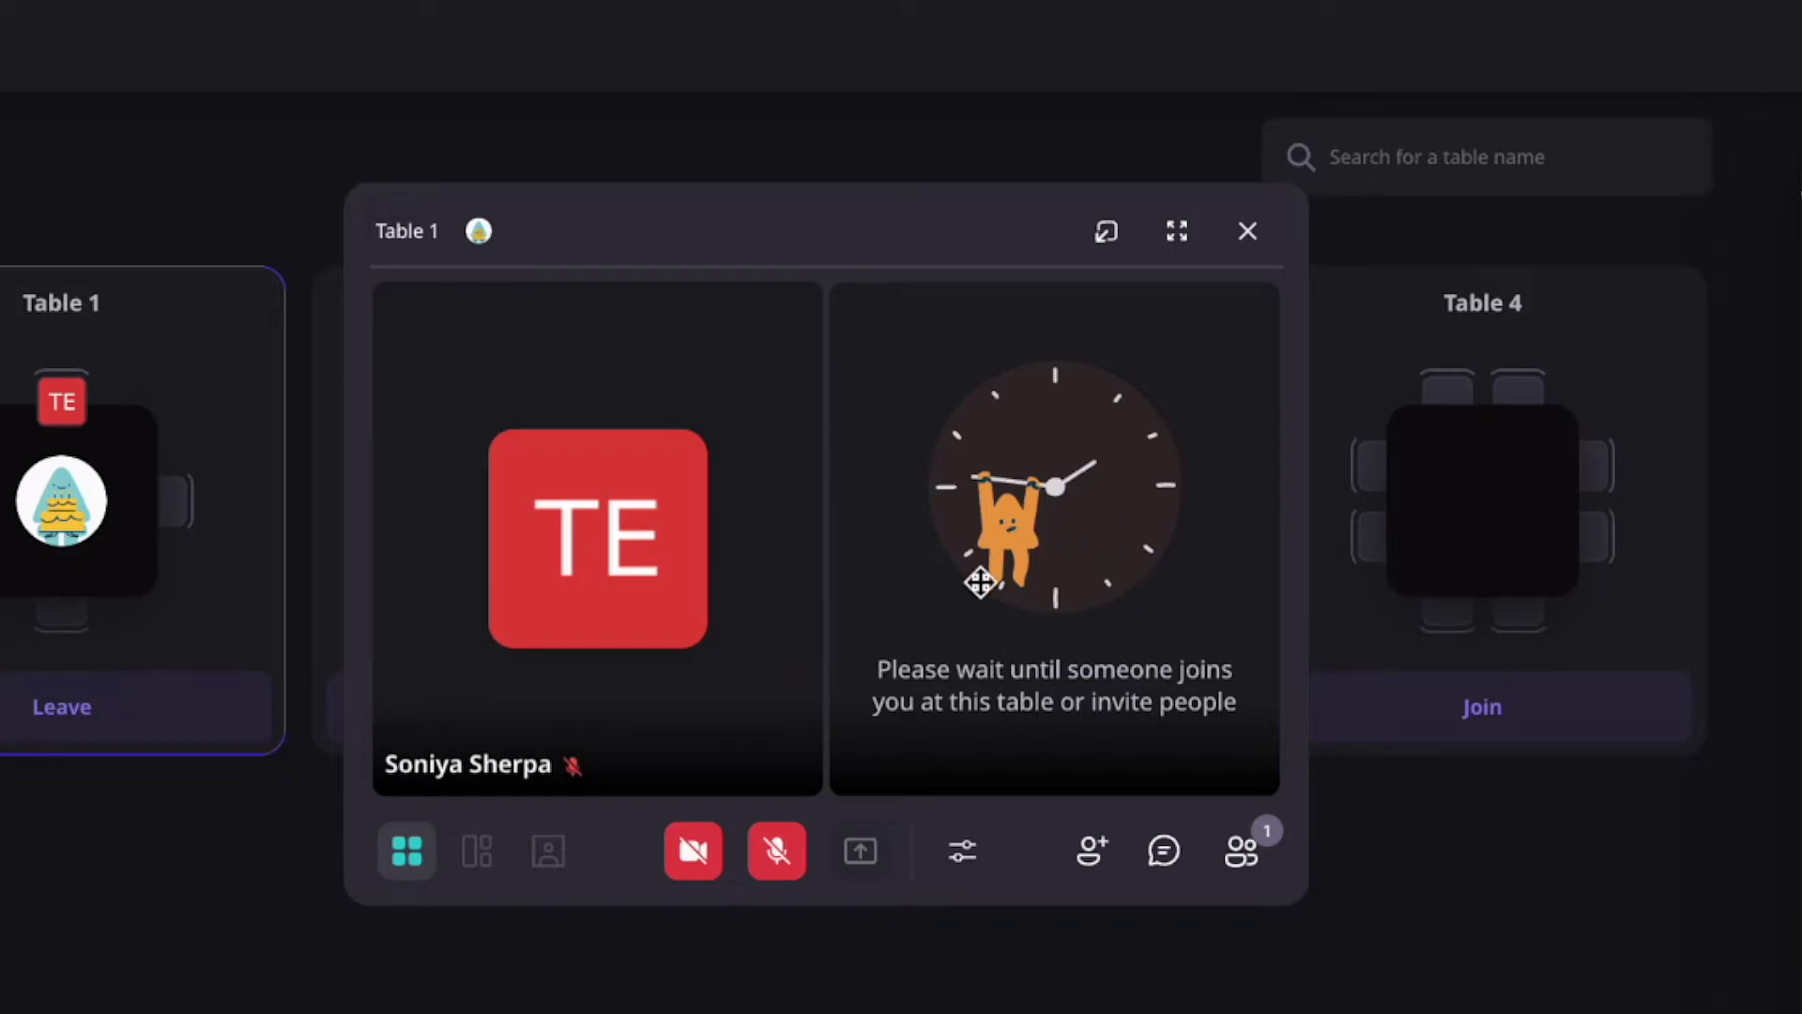
Minimise and restore the Table 1 window, and leave the table.
click(1115, 250)
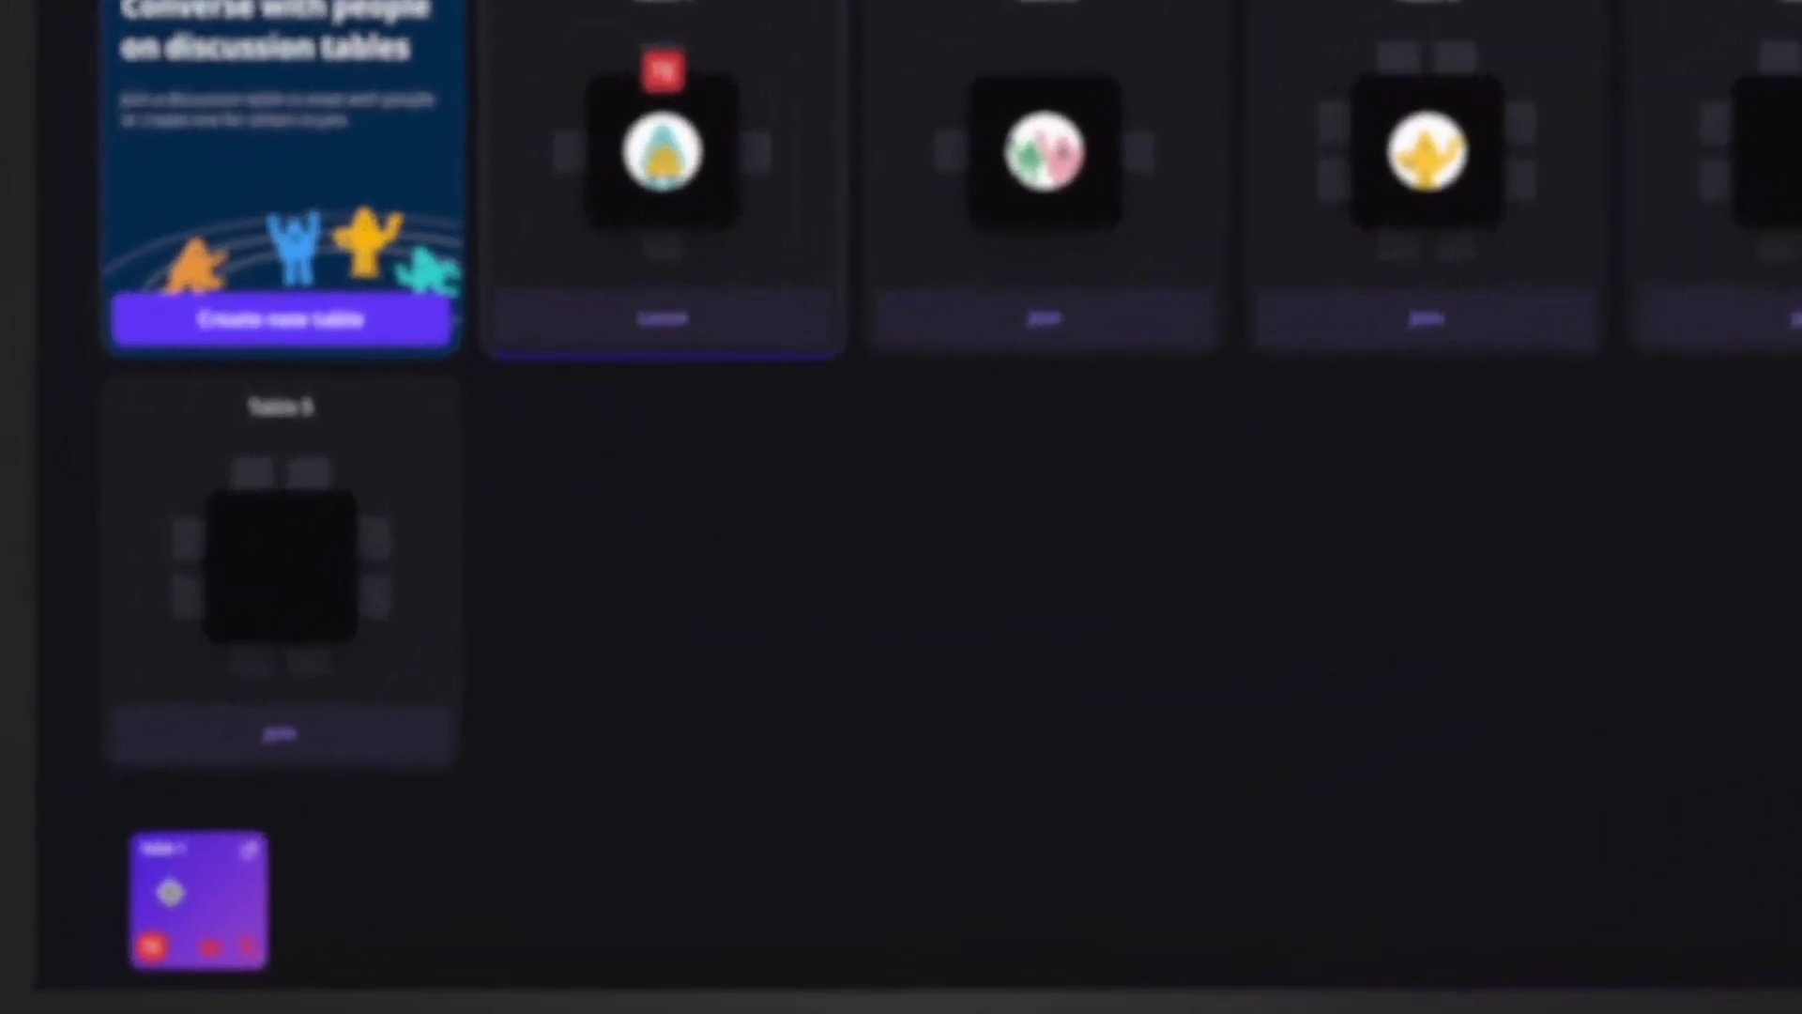
click(328, 845)
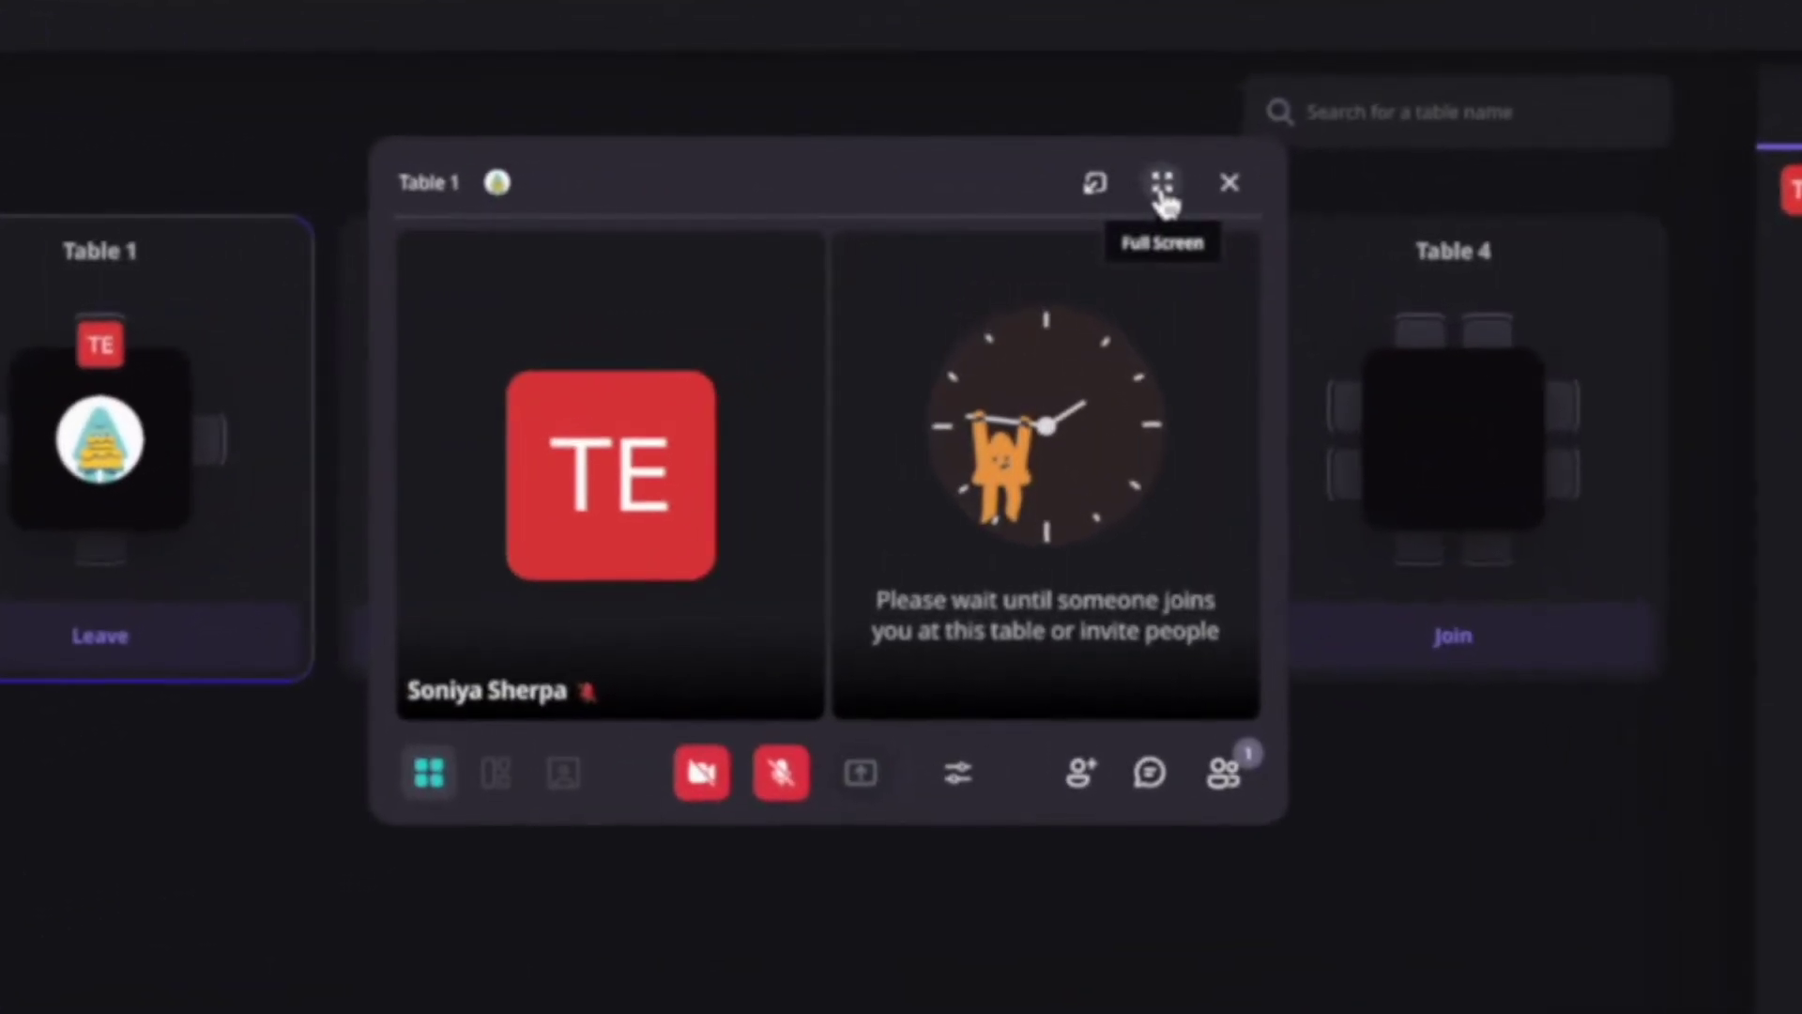
click(1235, 184)
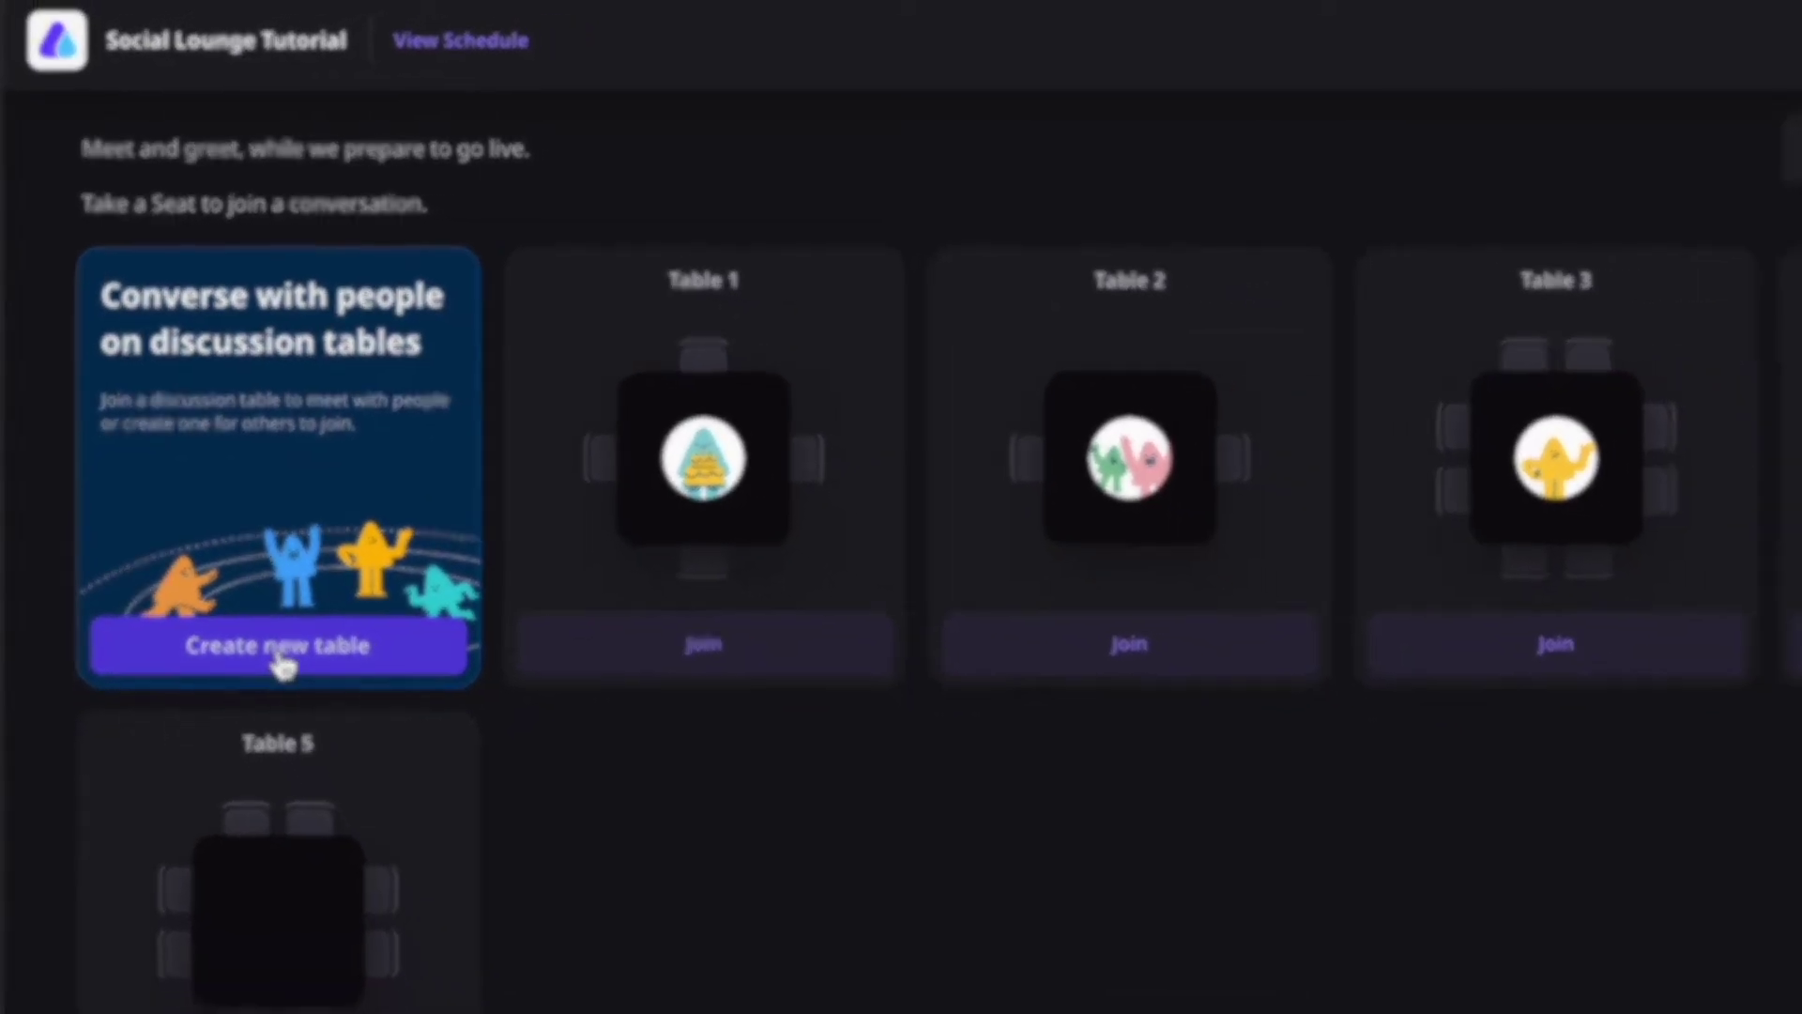
Start a new discussion table with the topic Team Groot.
click(284, 645)
click(1512, 201)
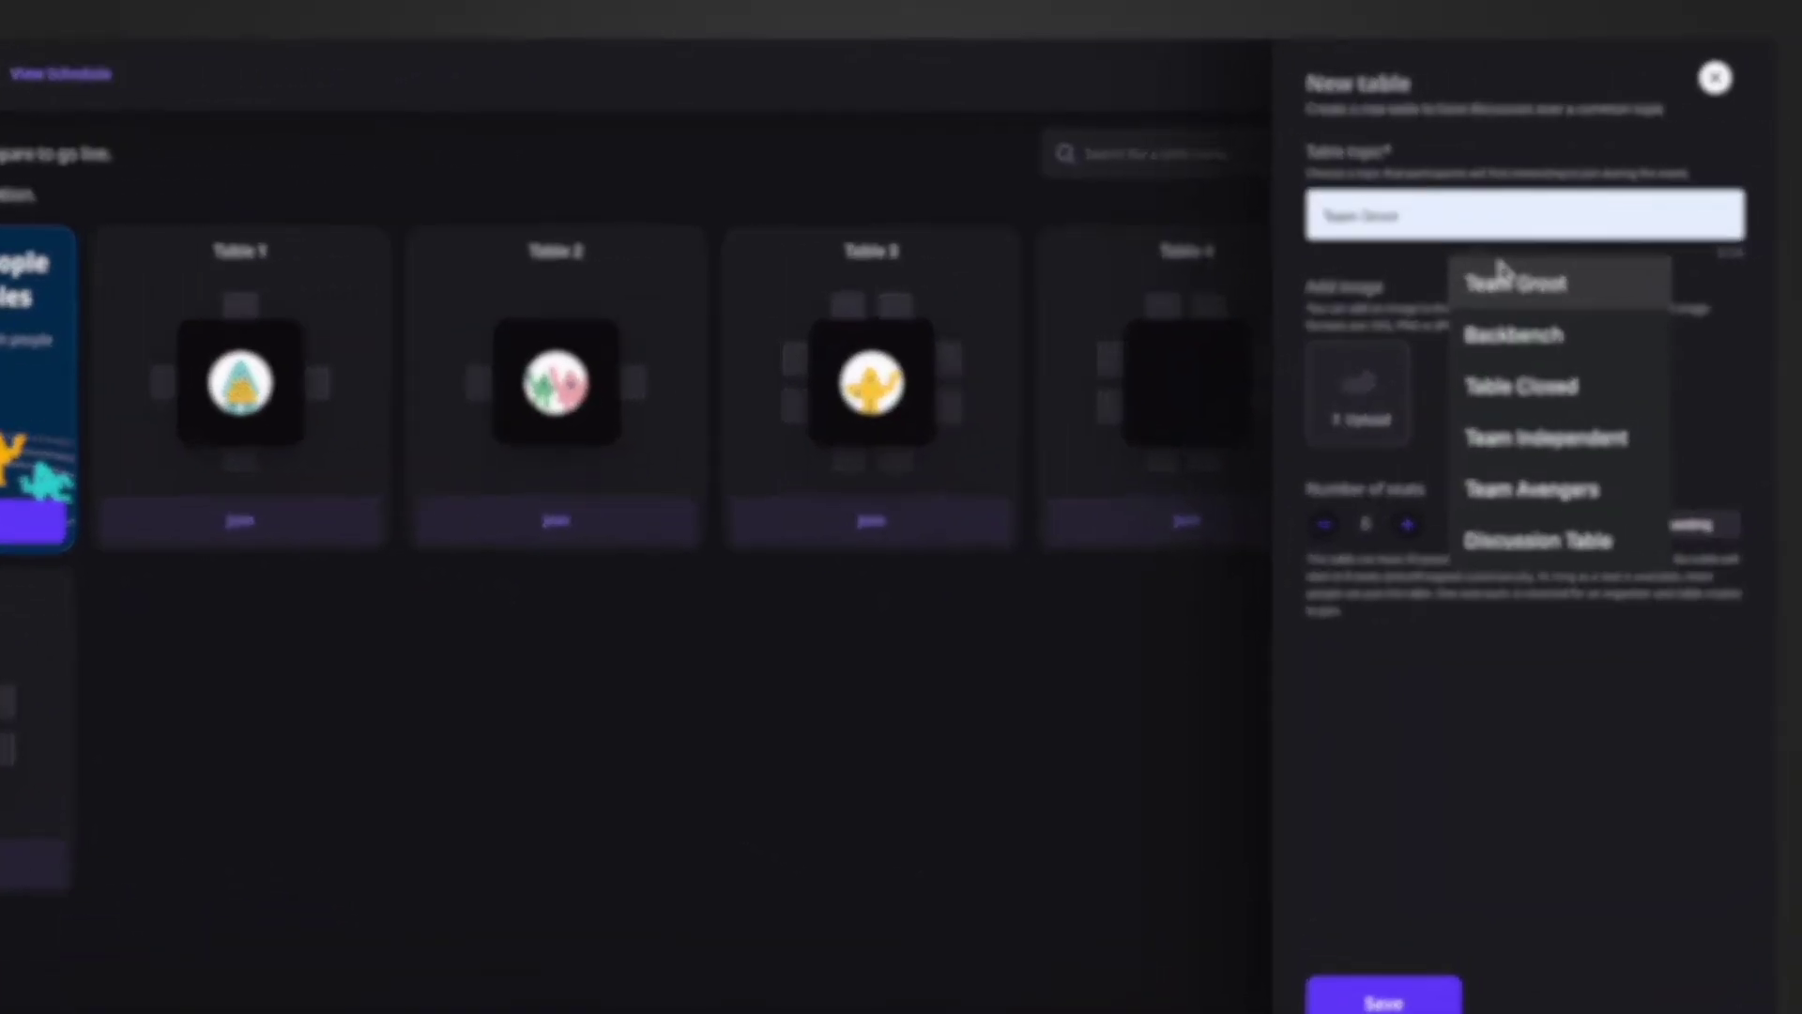
click(1501, 279)
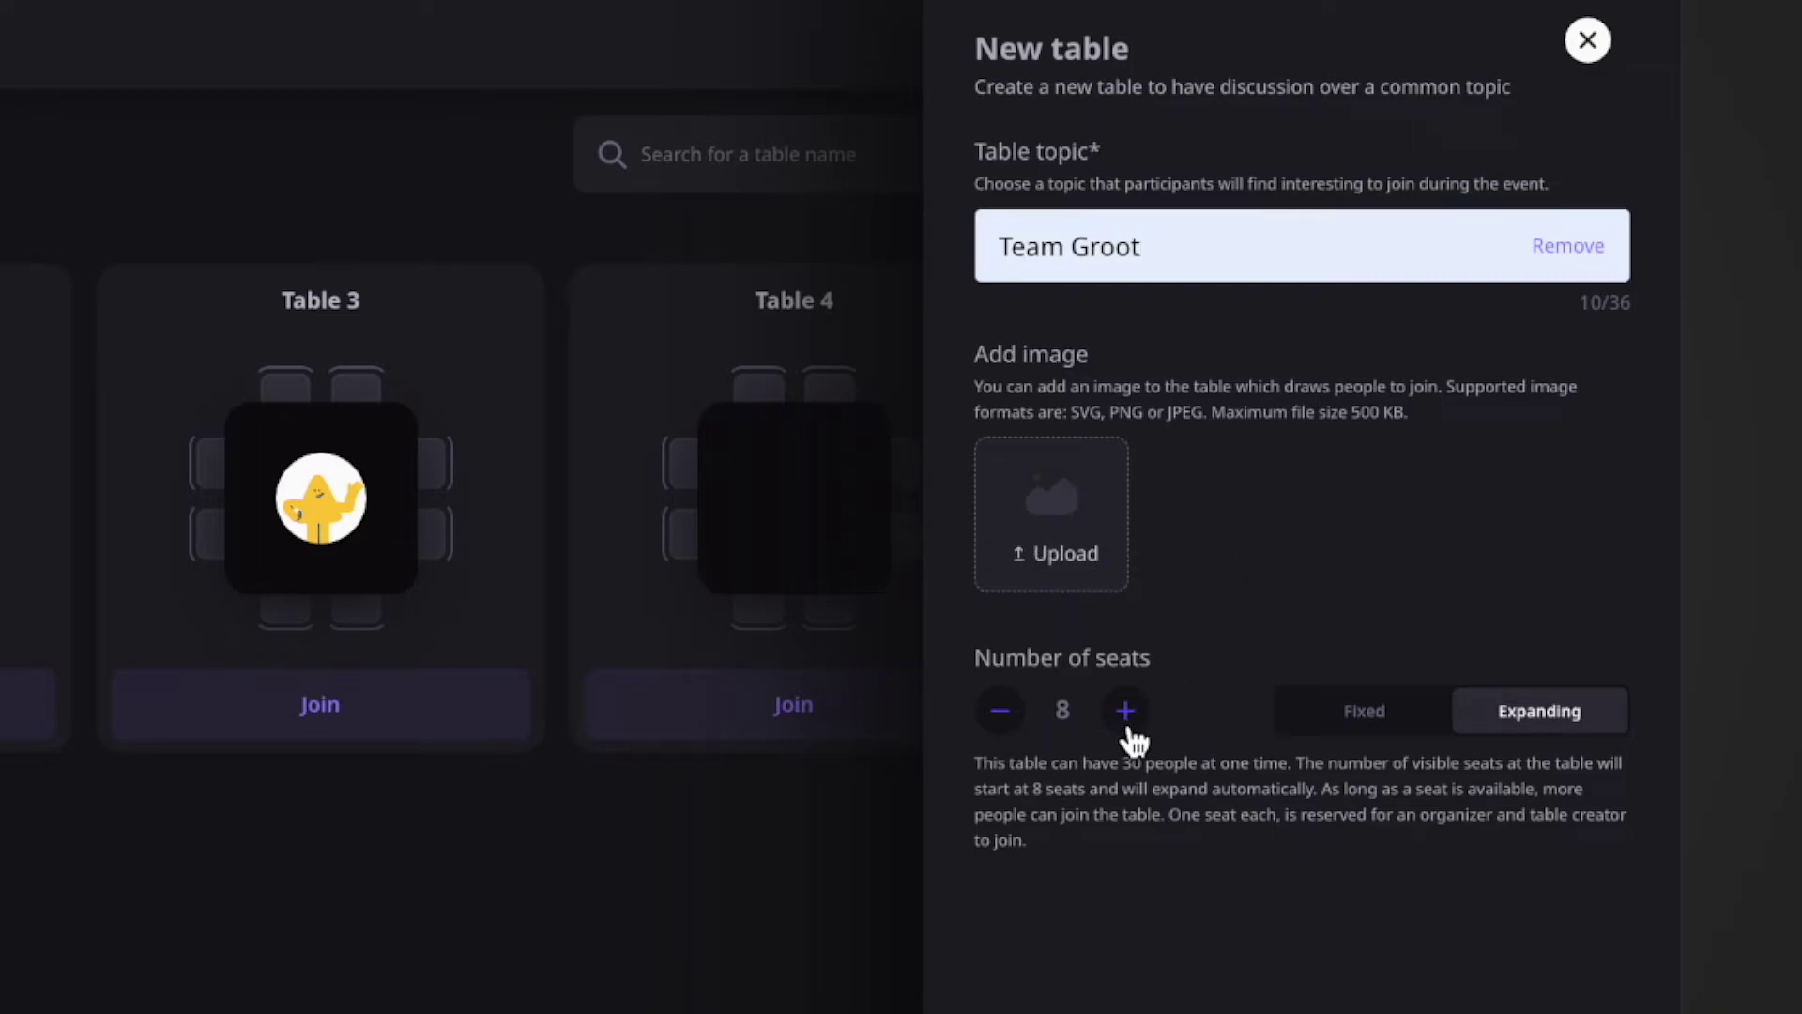
Lower the new table's number of seats to 6 and raise it back to 8.
click(1013, 718)
click(1013, 719)
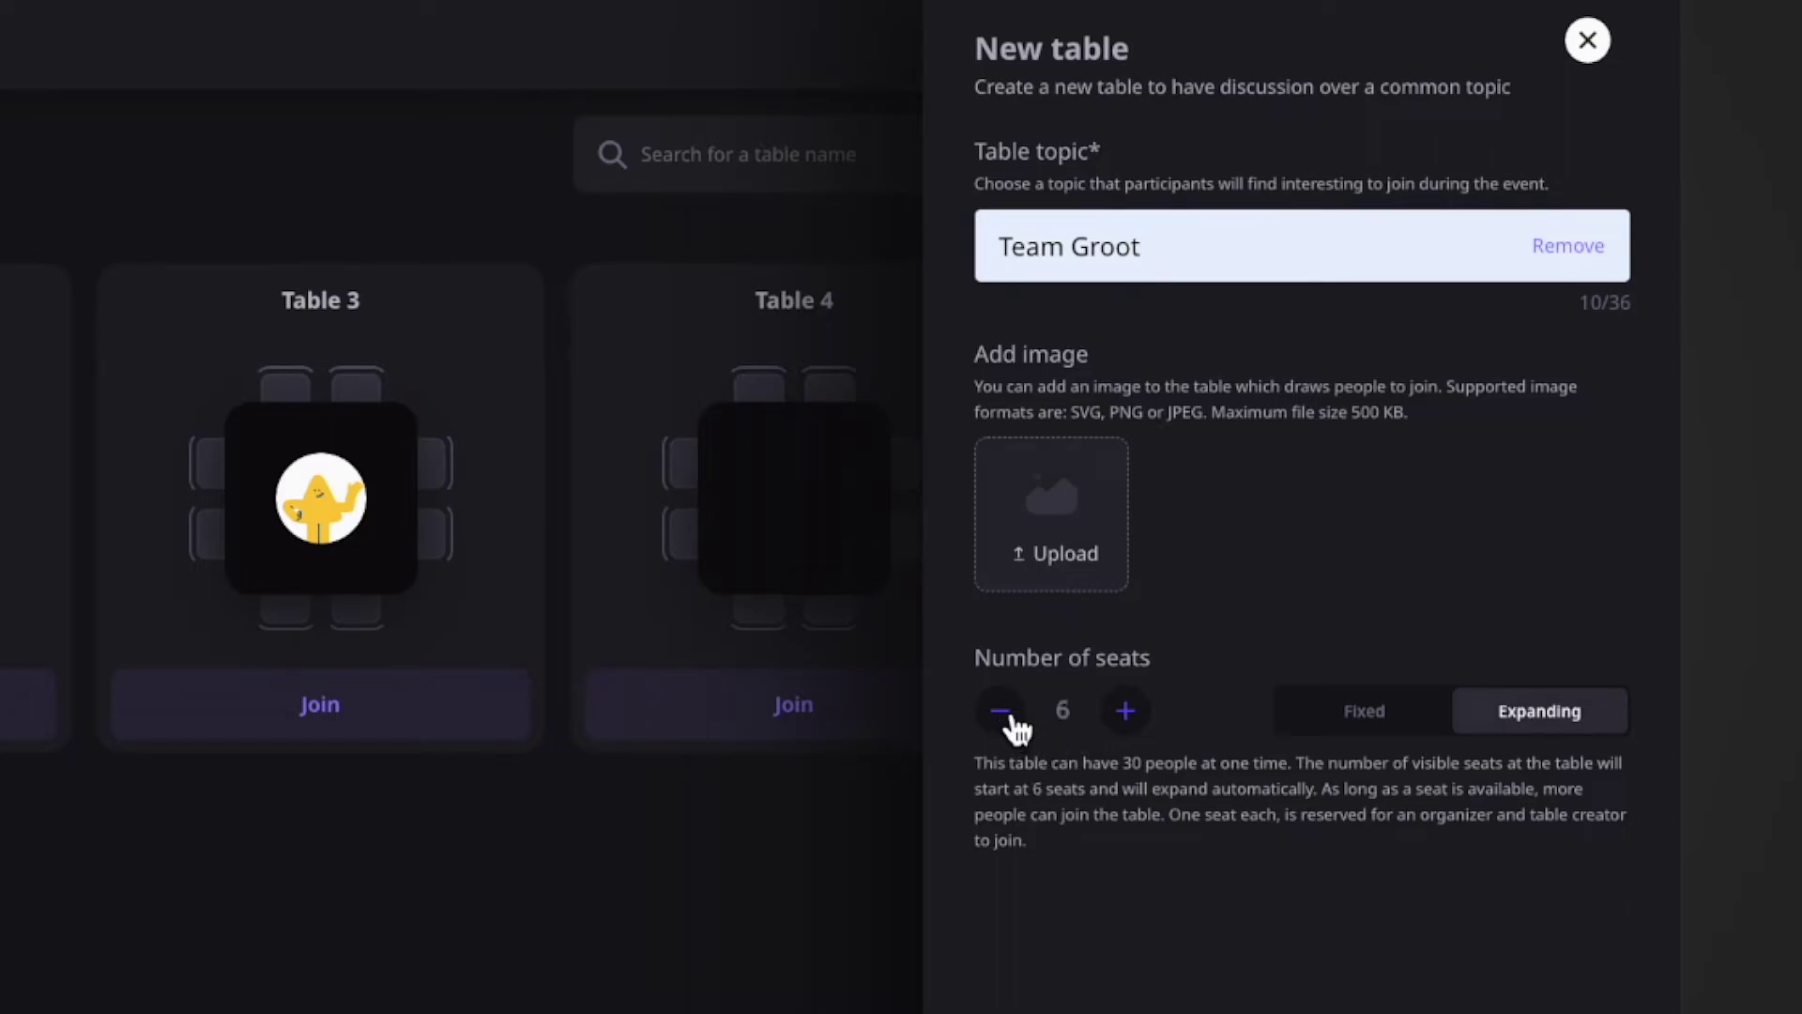
click(1126, 714)
click(1126, 713)
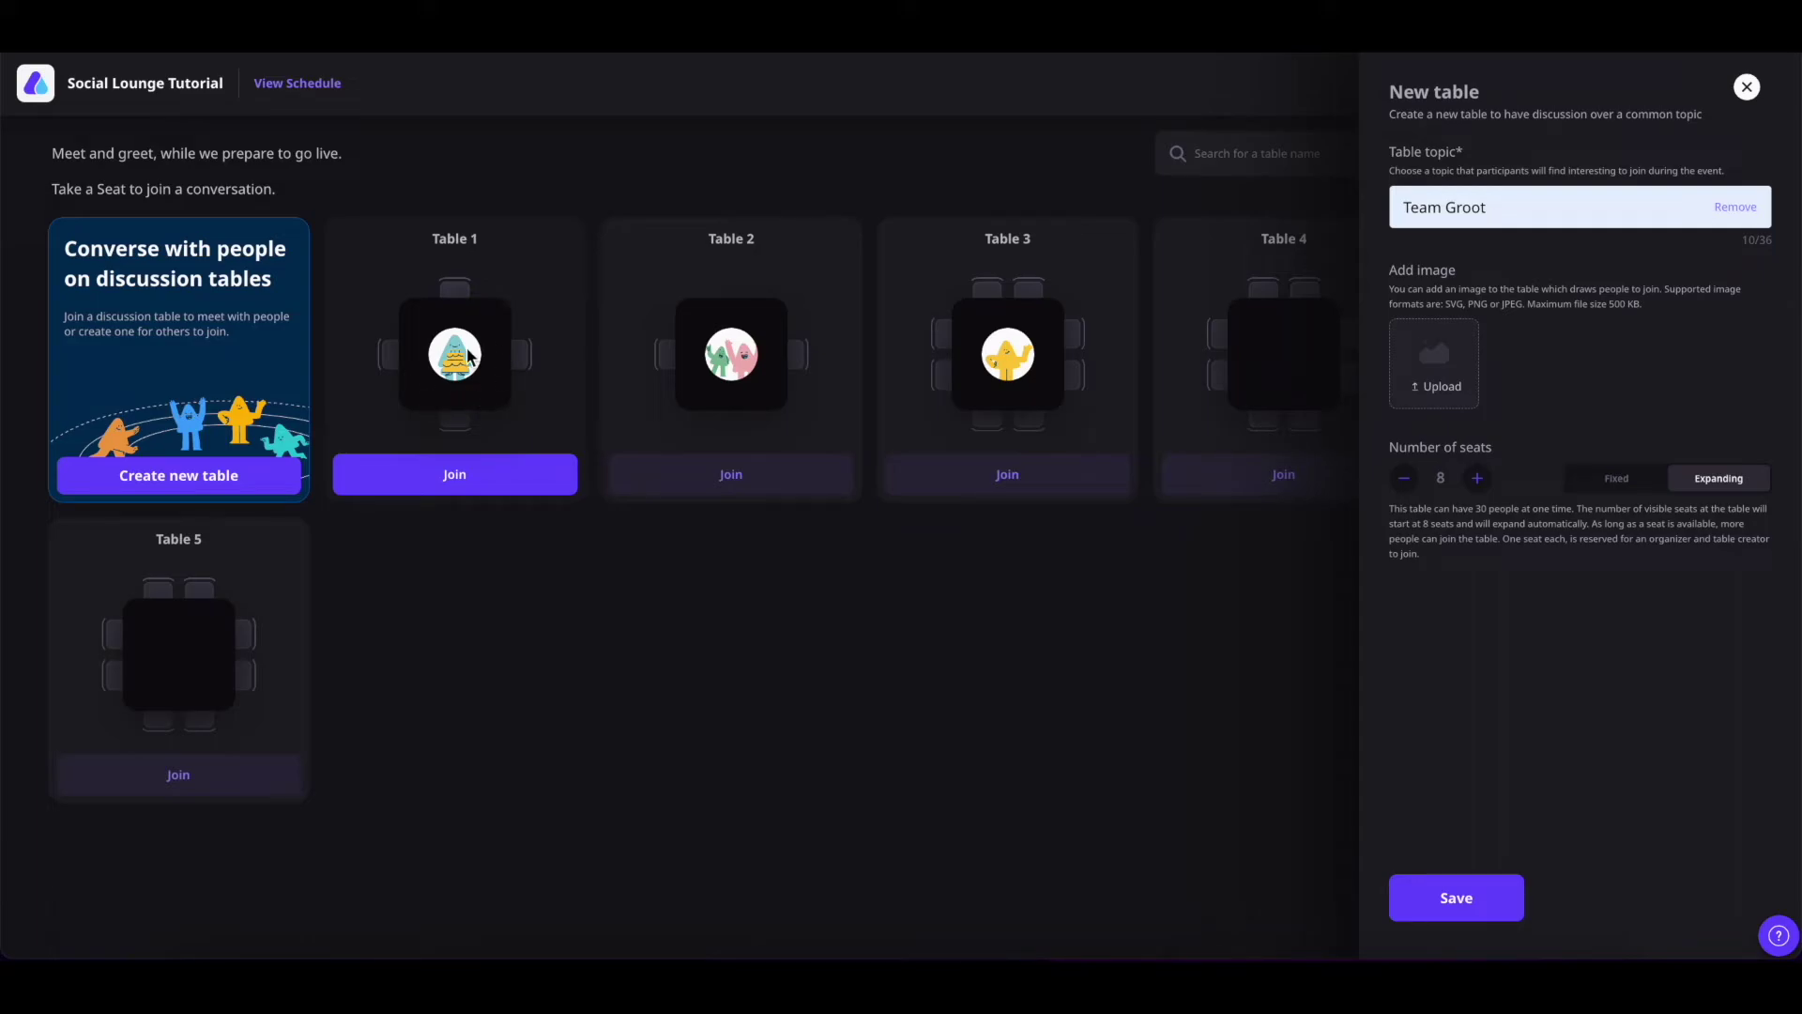
Make the new table's seating fixed instead of expanding and save the table.
click(1596, 481)
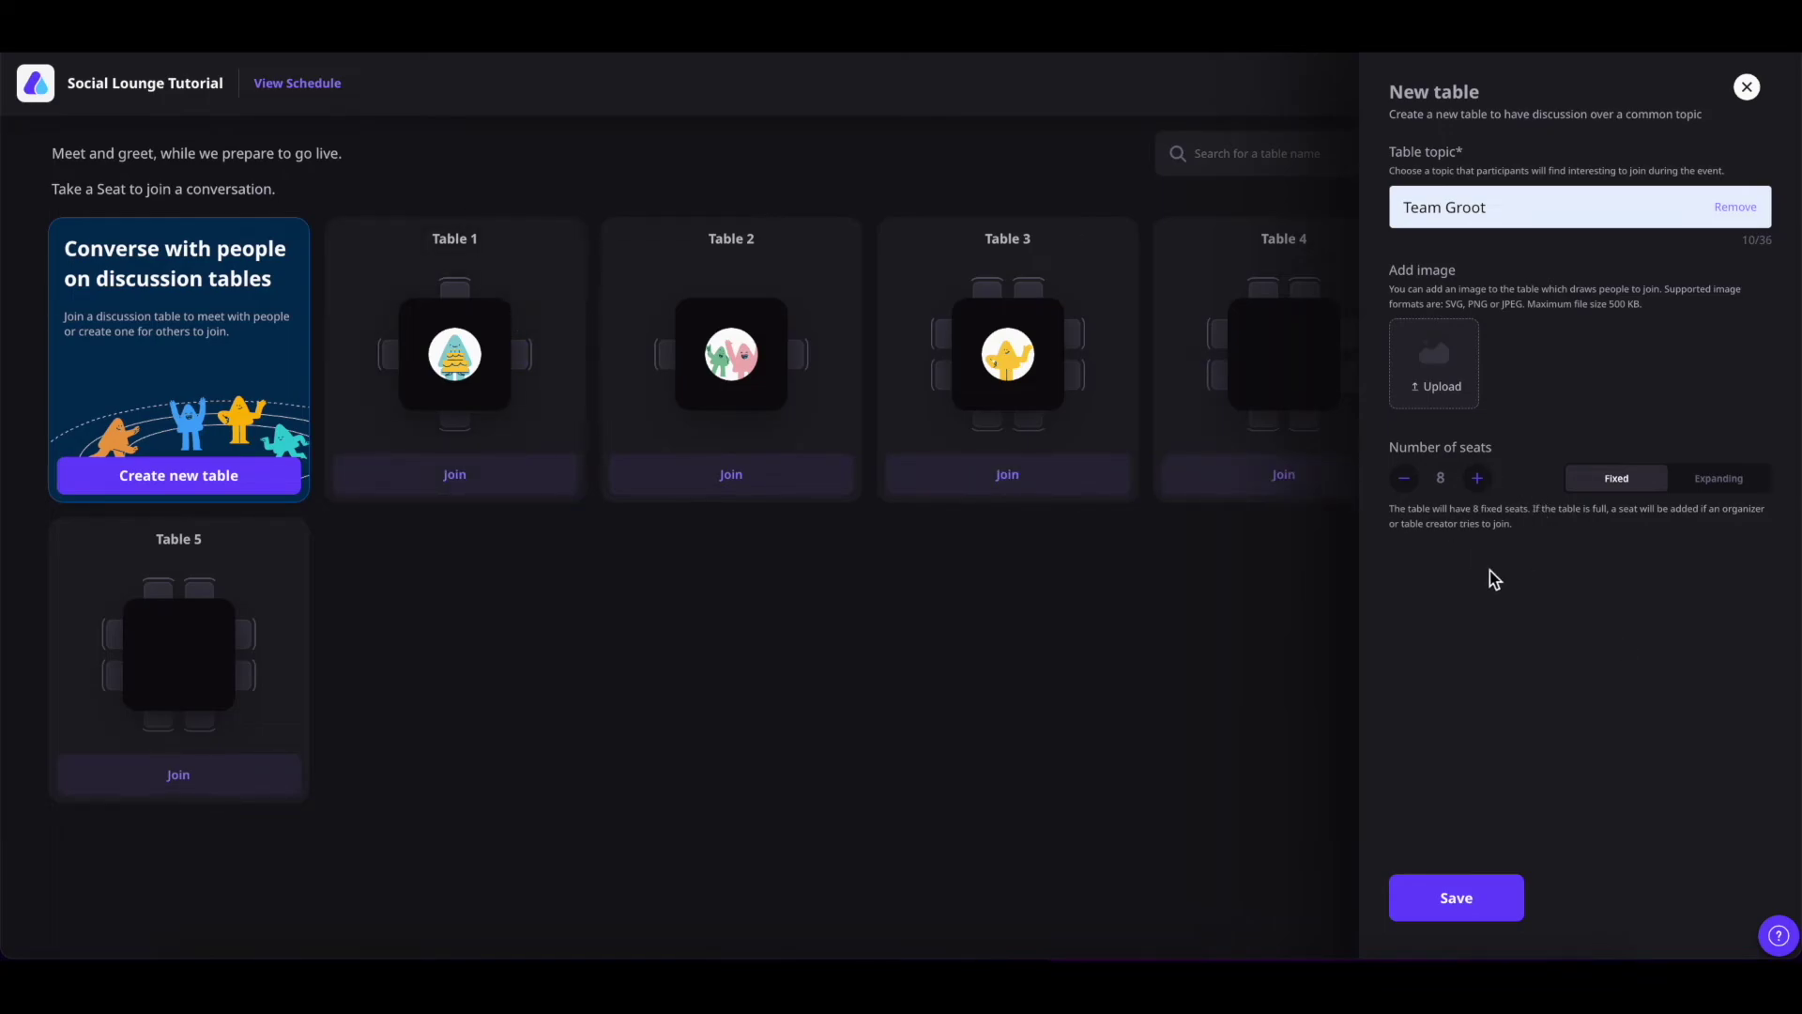
click(1480, 906)
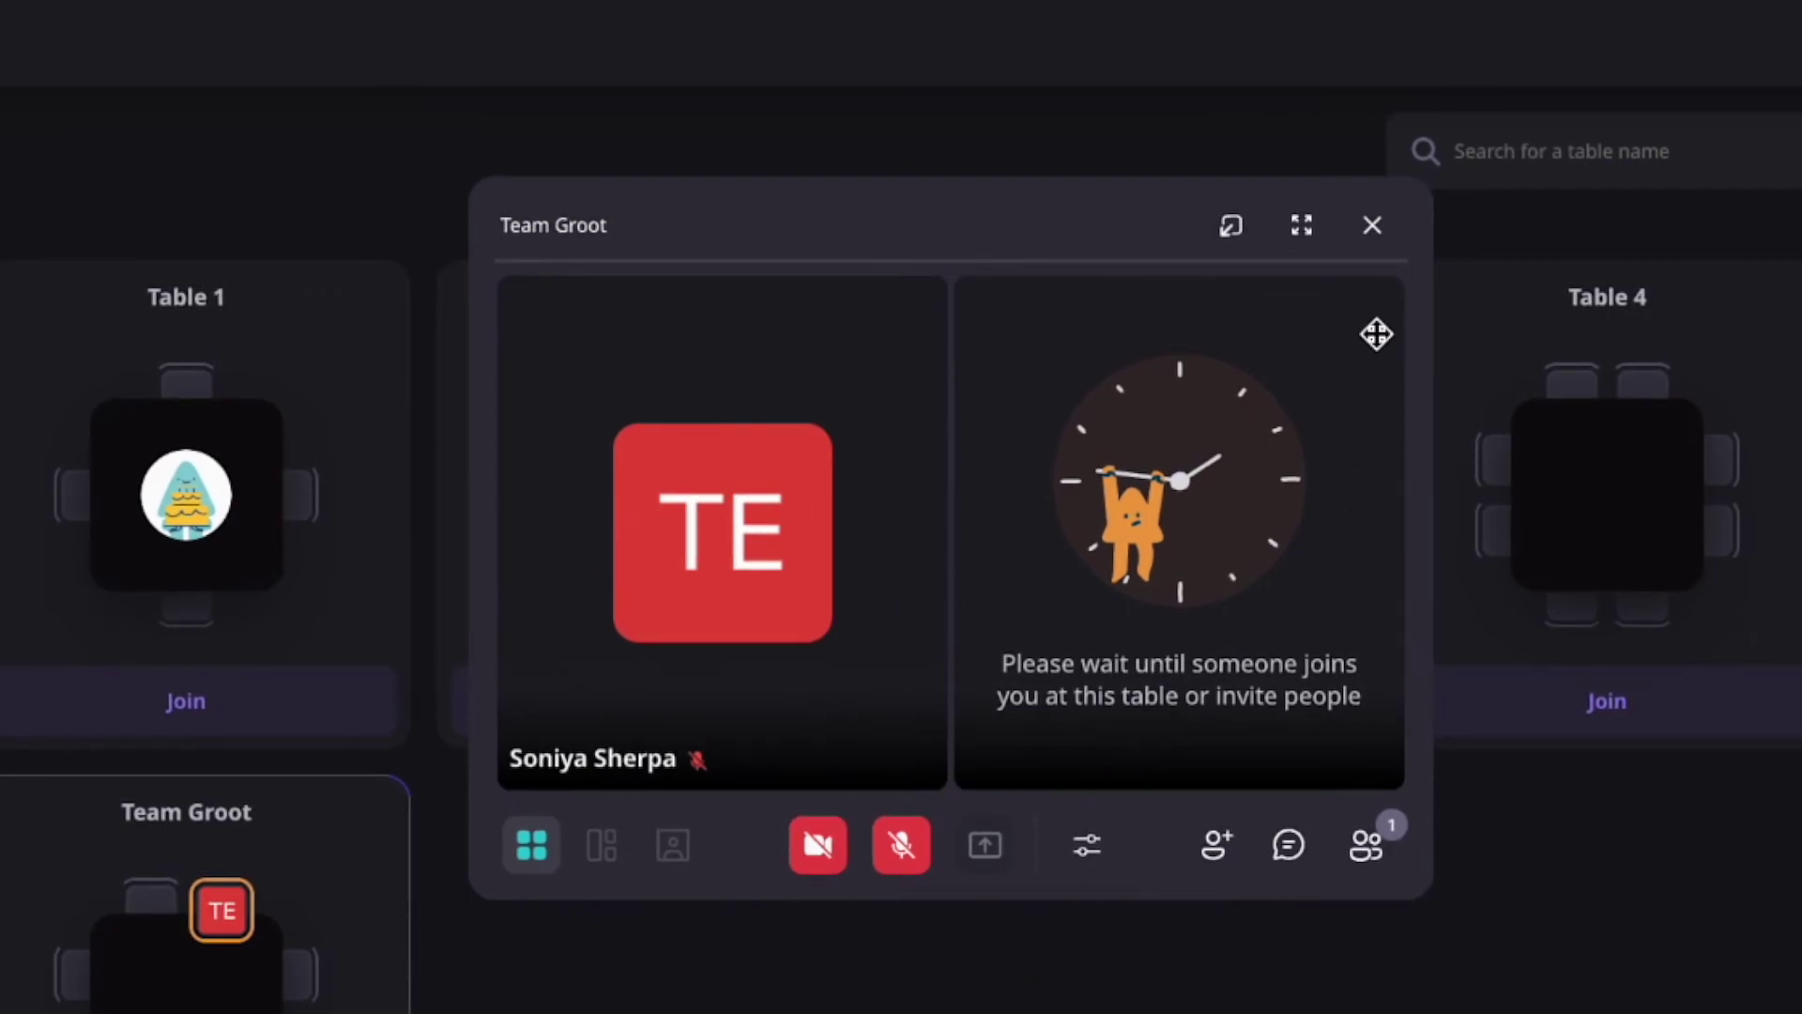
Leave the Team Groot table and confirm its deletion.
click(1373, 228)
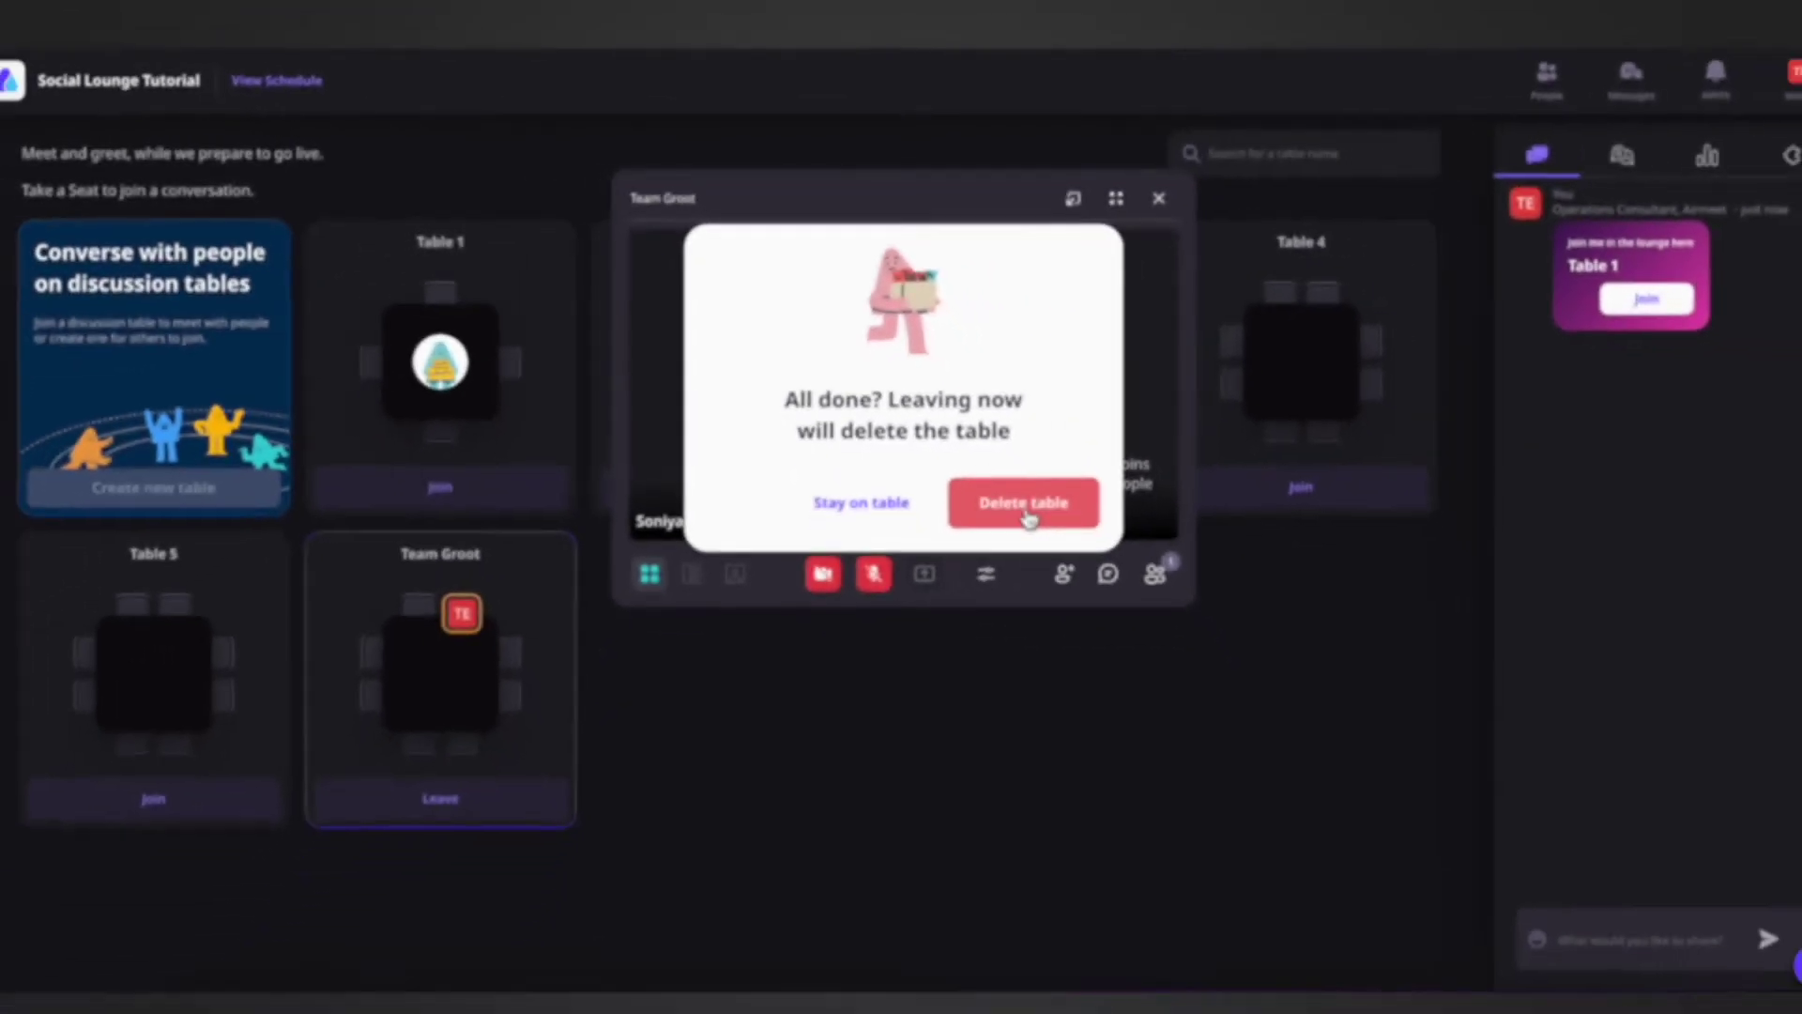
click(1017, 495)
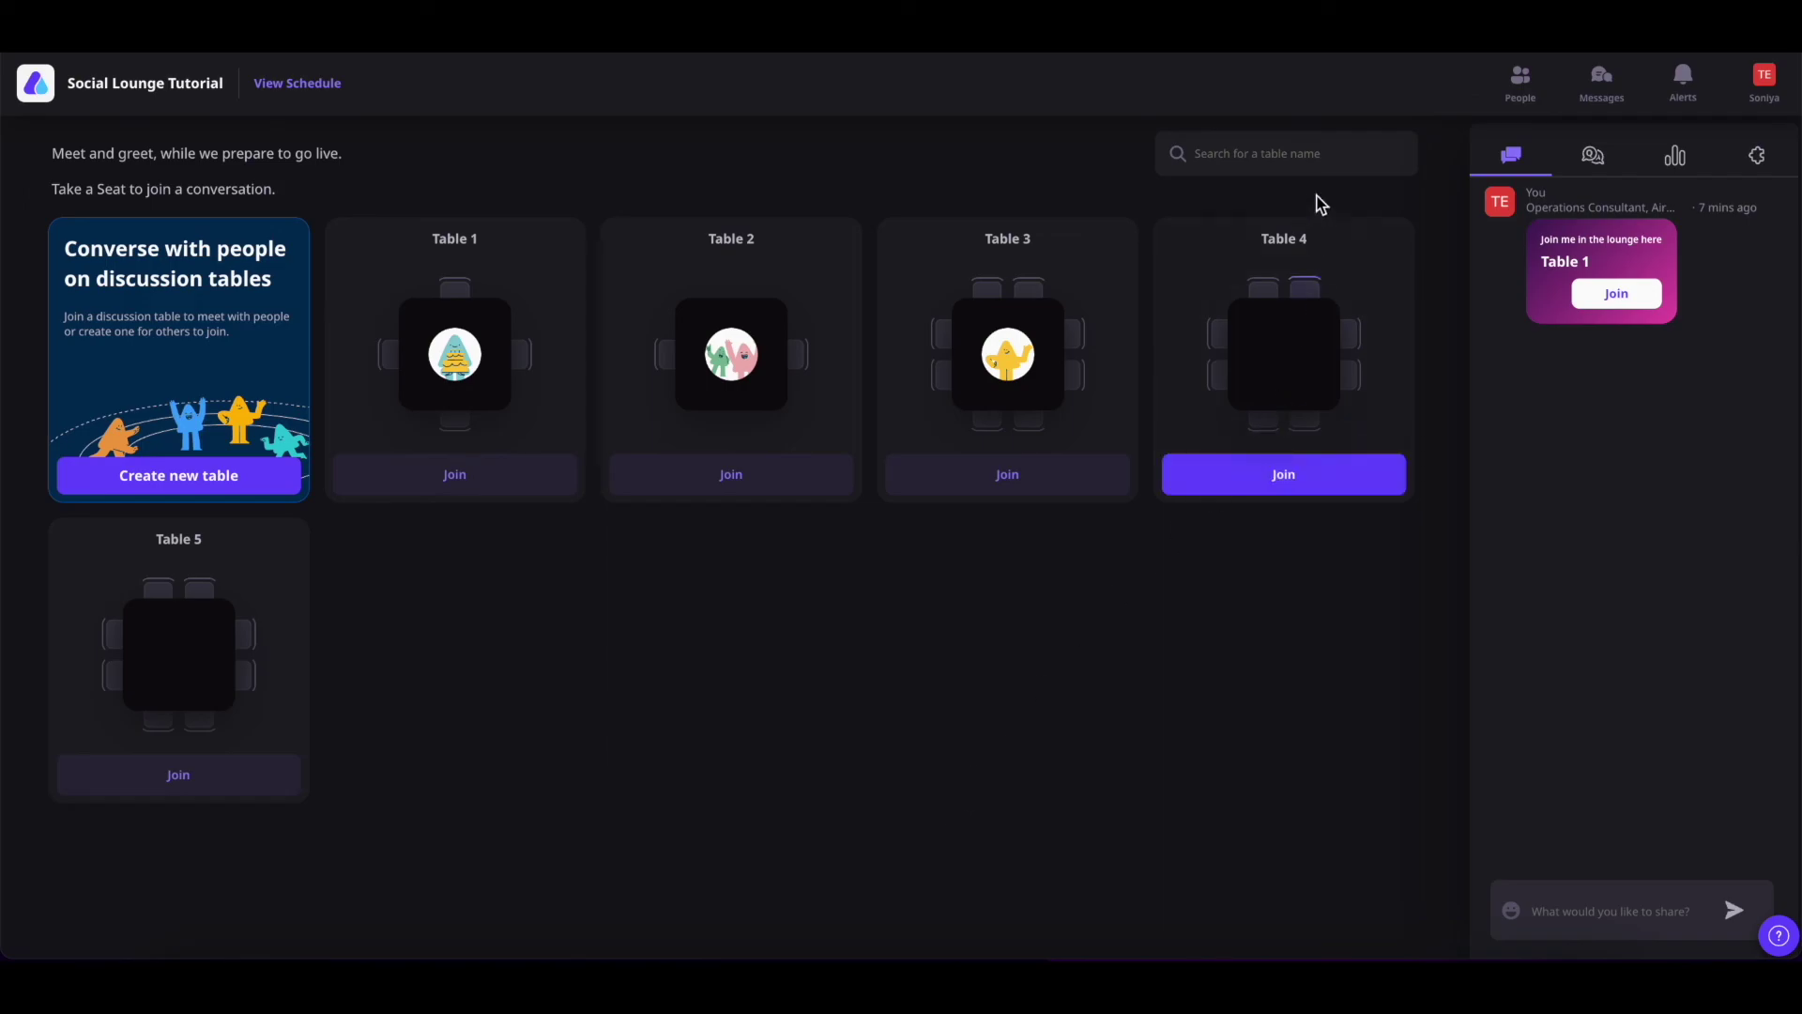
Start a search for a table by name in the lounge.
click(1259, 159)
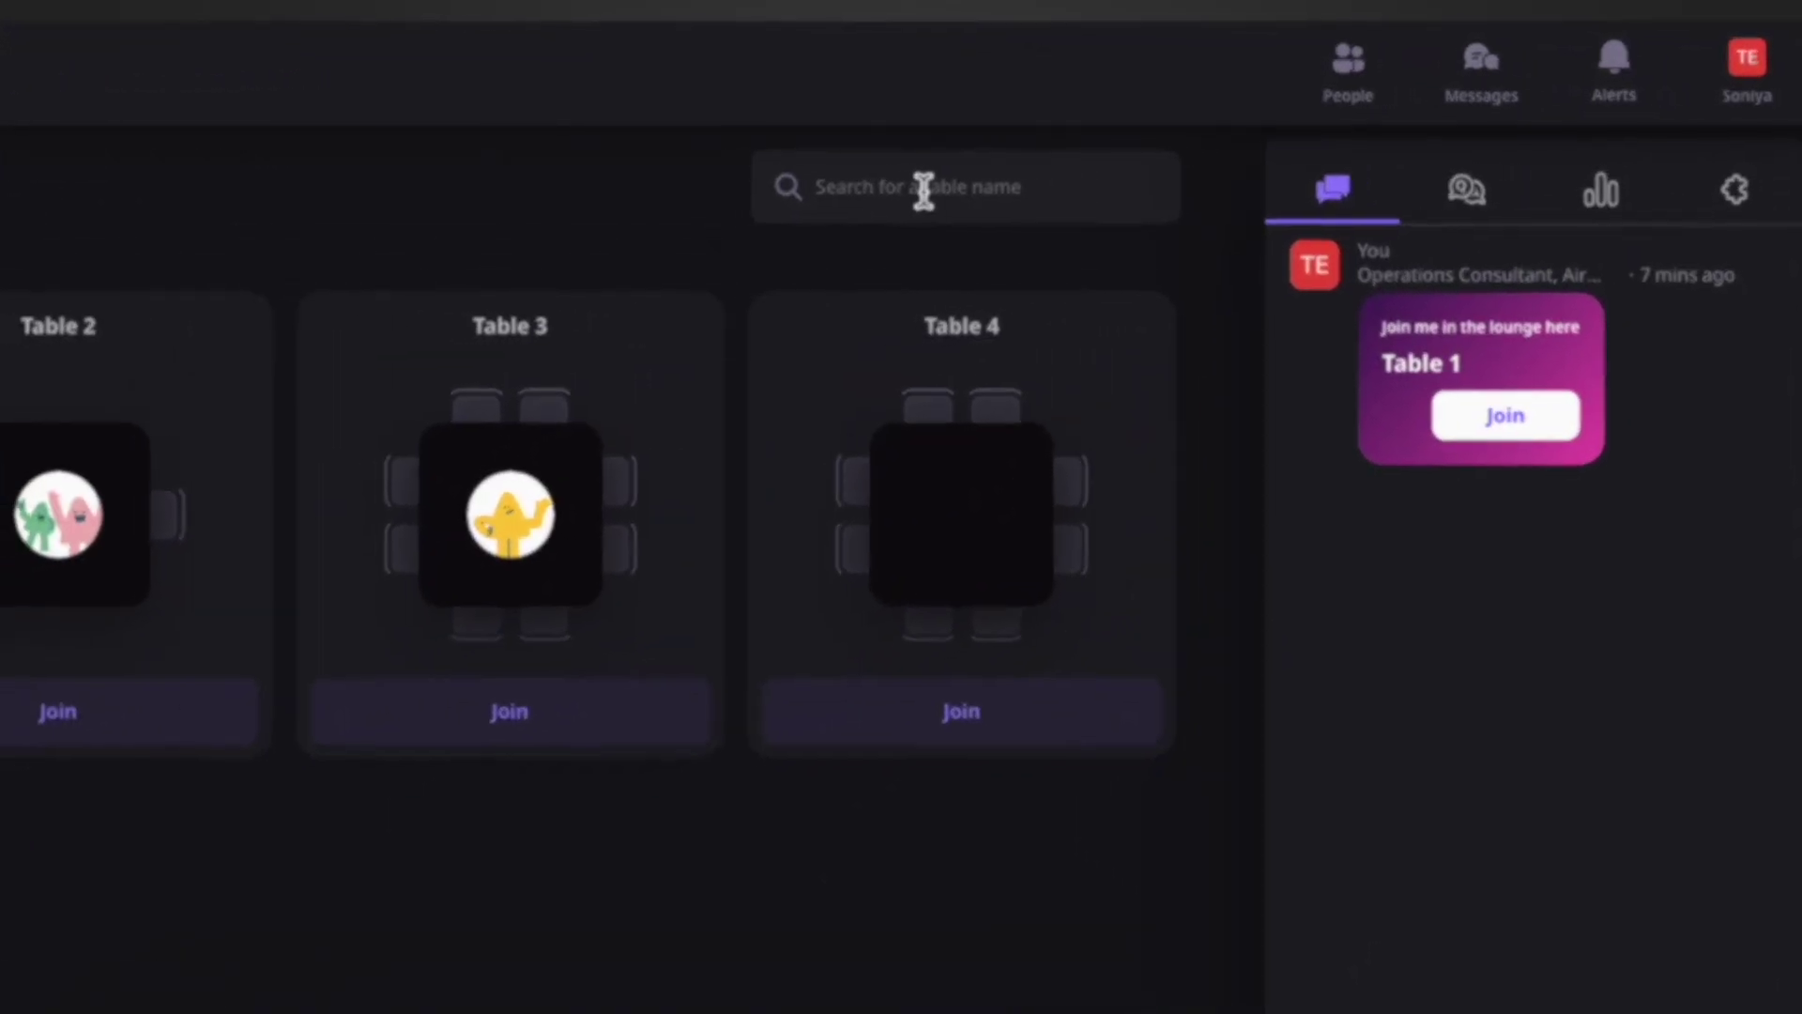